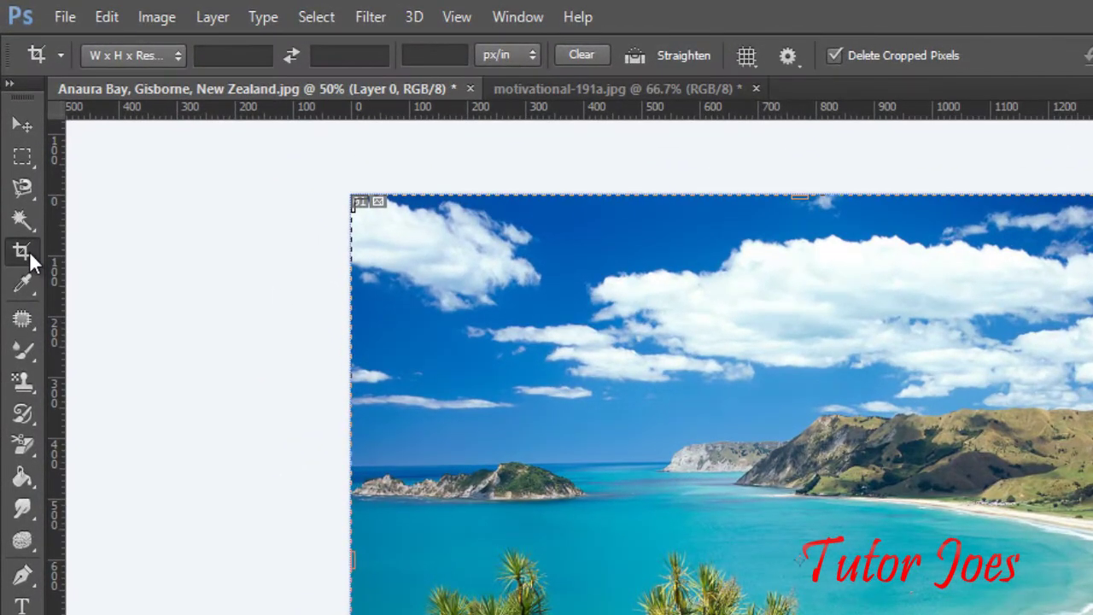
# Show the Crop tool flyout with Crop, Perspective Crop, Slice and Slice Select variants.
pyautogui.rightClick(29, 252)
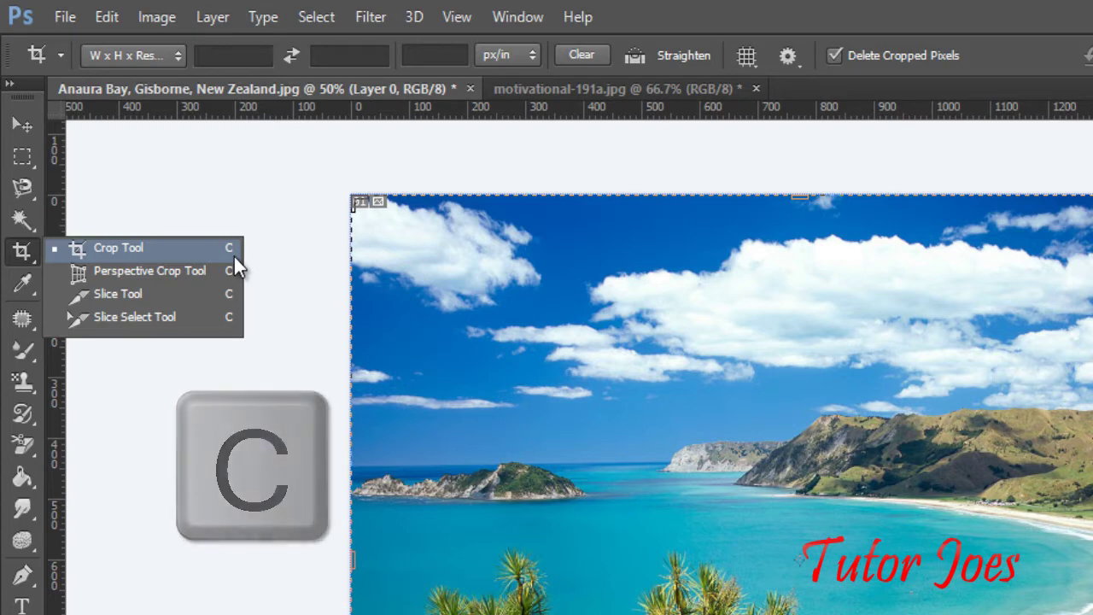
# Try the Perspective Crop Tool briefly, then return to the standard Crop Tool.
pyautogui.click(180, 270)
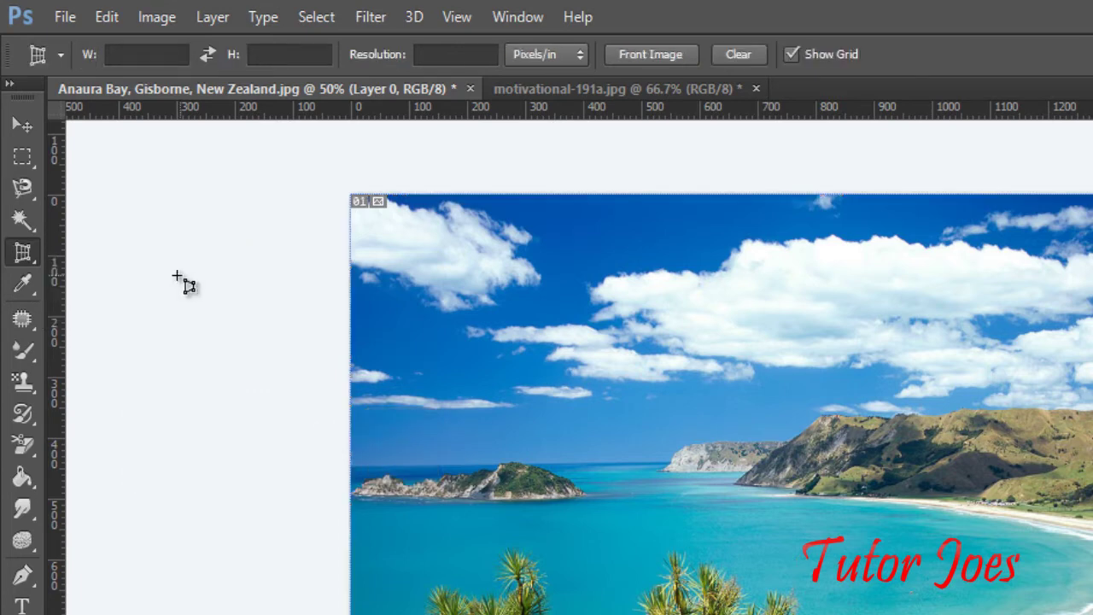
pyautogui.rightClick(29, 253)
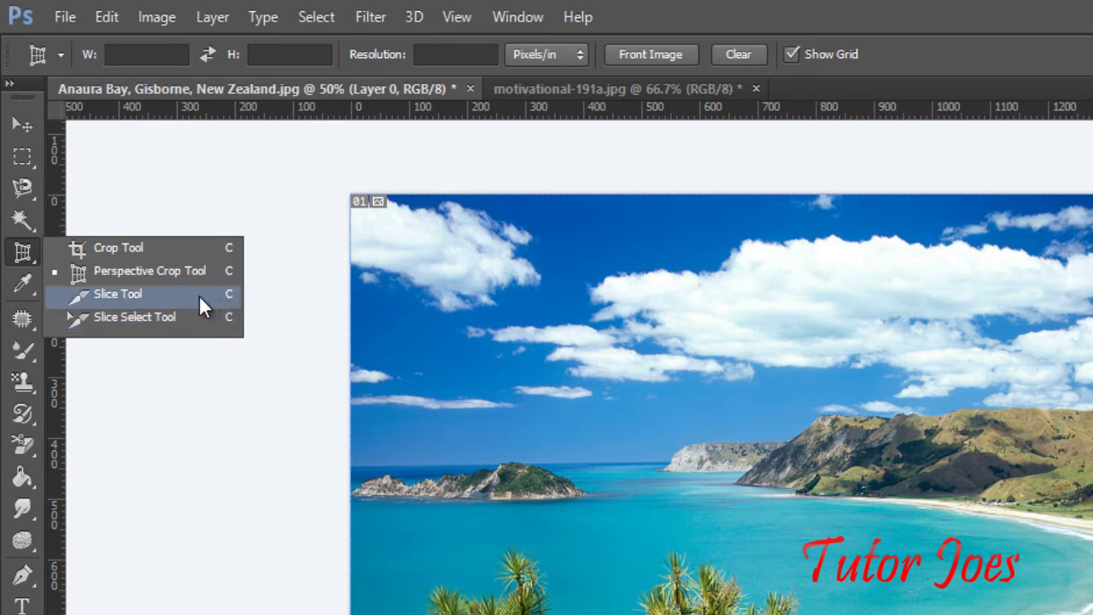
pyautogui.click(153, 249)
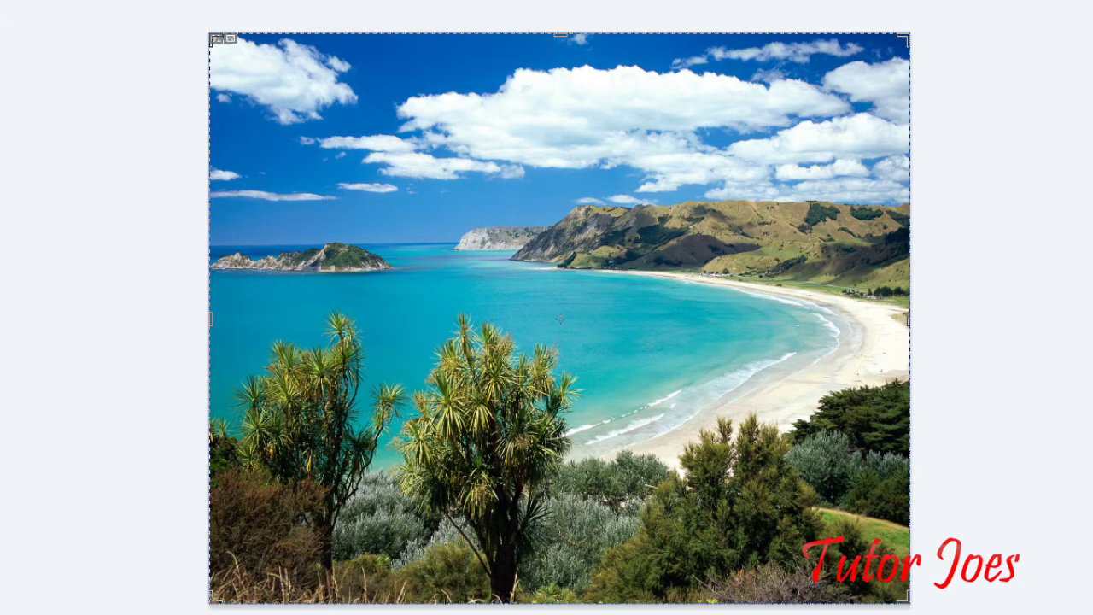
# Crop the seascape to the tall palm tree, extending the box upward and left.
pyautogui.moveTo(401, 331)
pyautogui.mouseDown()
pyautogui.moveTo(585, 608)
pyautogui.moveTo(575, 602)
pyautogui.mouseUp()
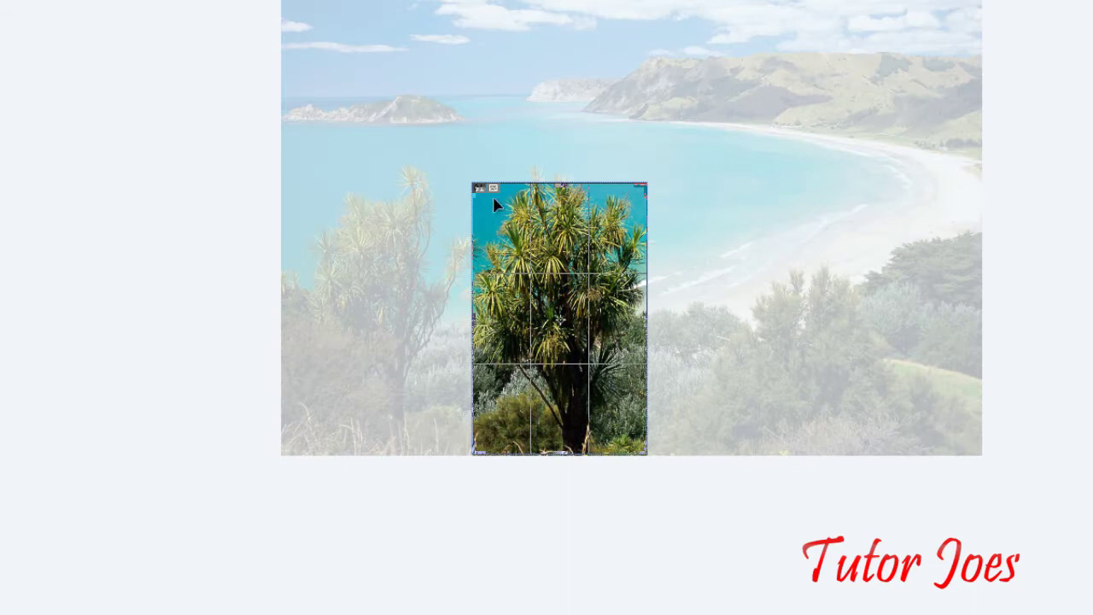
pyautogui.moveTo(468, 182); pyautogui.dragTo(466, 168)
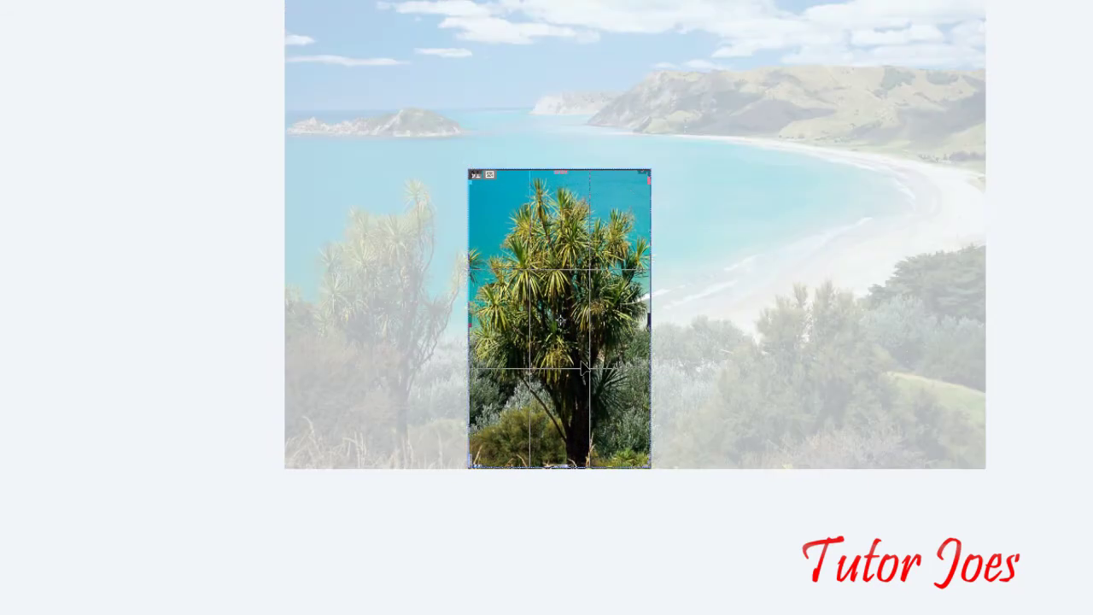
pyautogui.press('Return')
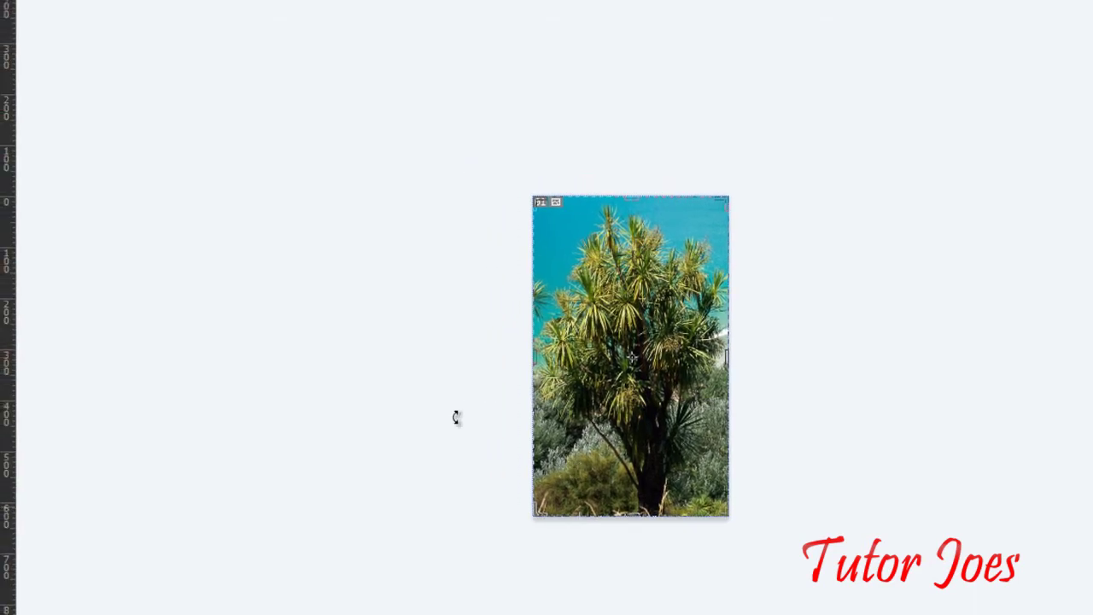
pyautogui.rightClick(21, 130)
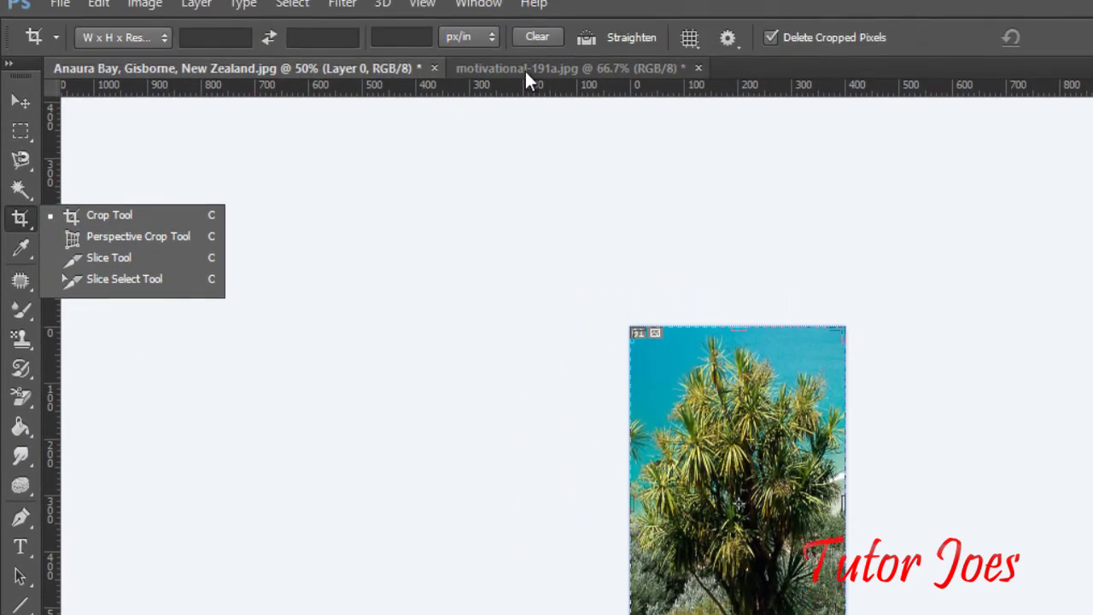
# On motivational-191a.jpg, frame a crop box around ACTION and lower its top edge.
pyautogui.click(525, 17)
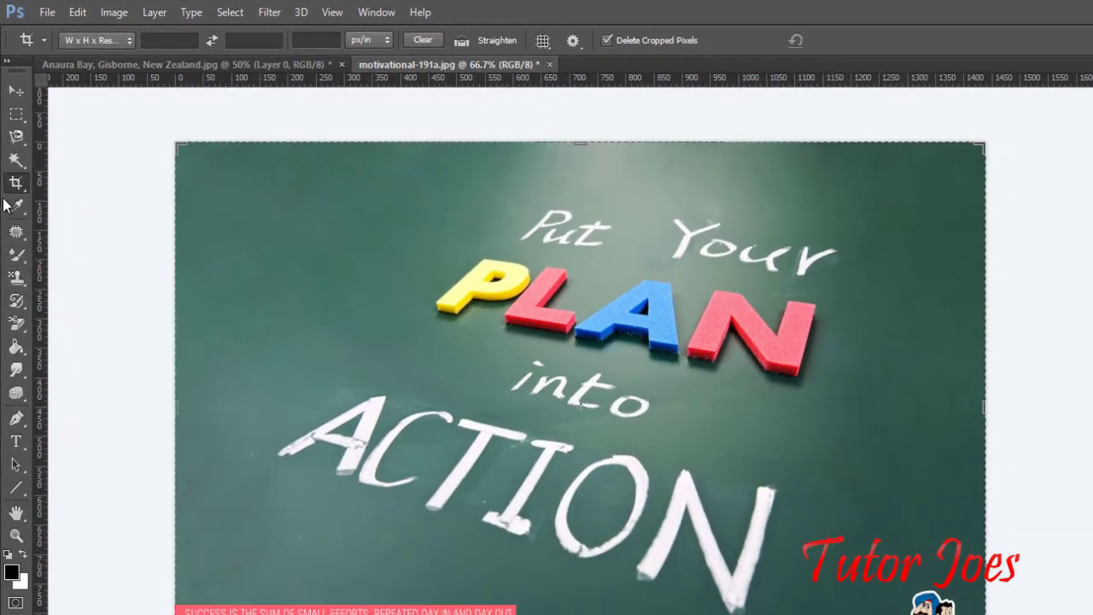
pyautogui.moveTo(284, 358); pyautogui.dragTo(646, 599)
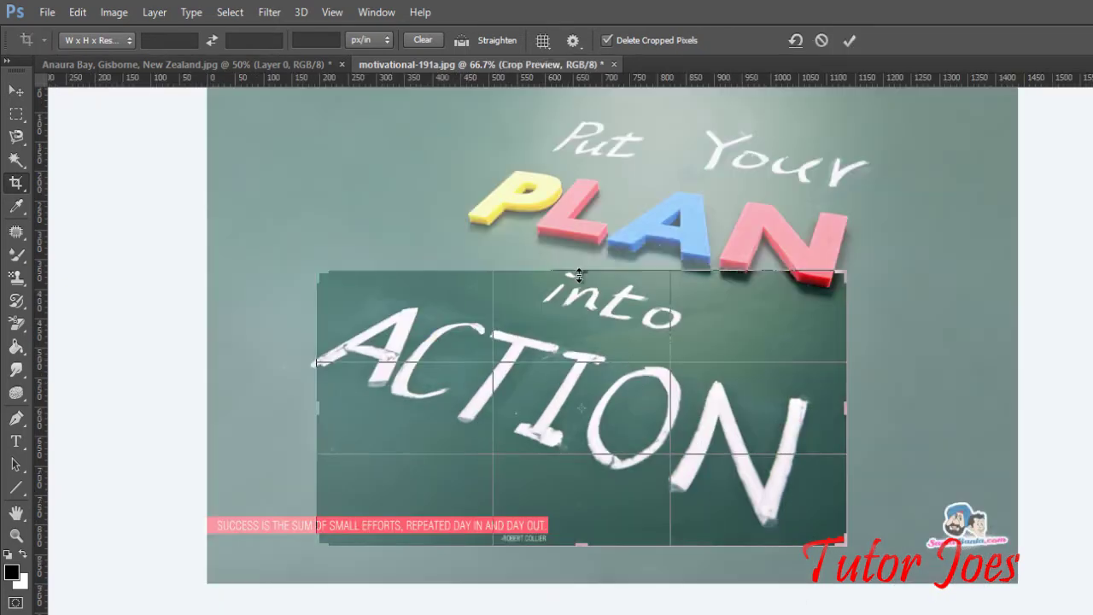
pyautogui.moveTo(578, 275); pyautogui.dragTo(567, 367)
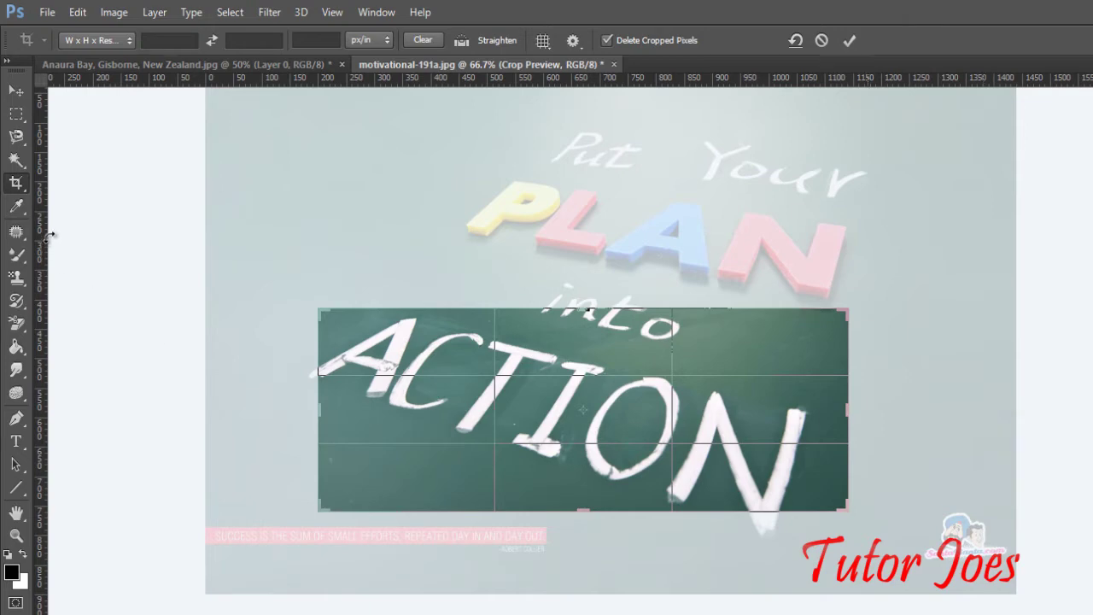
# Switch to the Perspective Crop Tool, discarding the pending rectangular crop.
pyautogui.rightClick(29, 183)
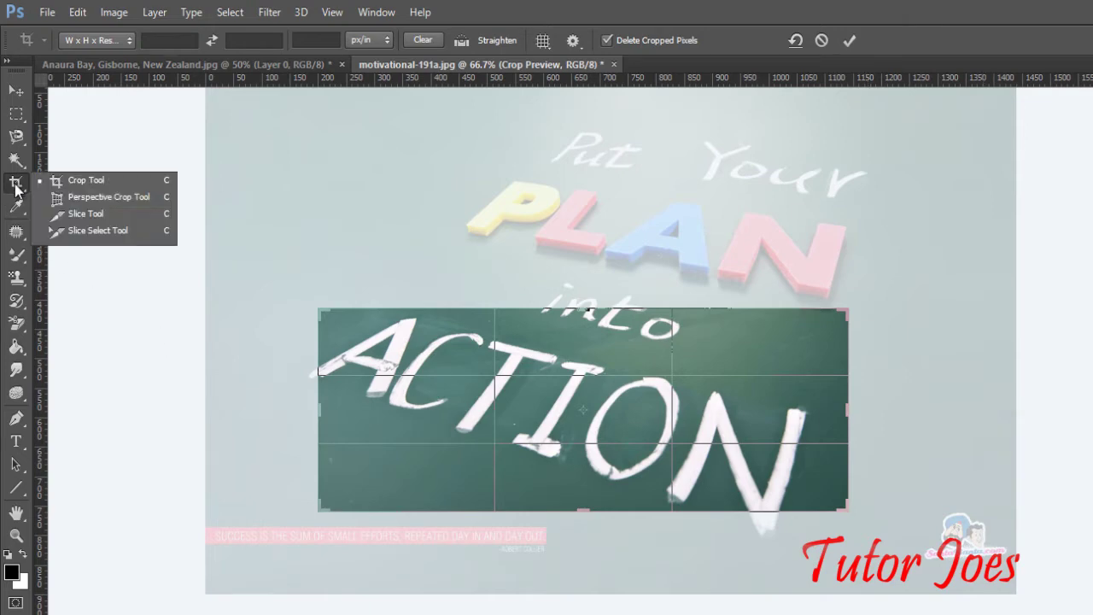
pyautogui.click(94, 197)
pyautogui.click(762, 300)
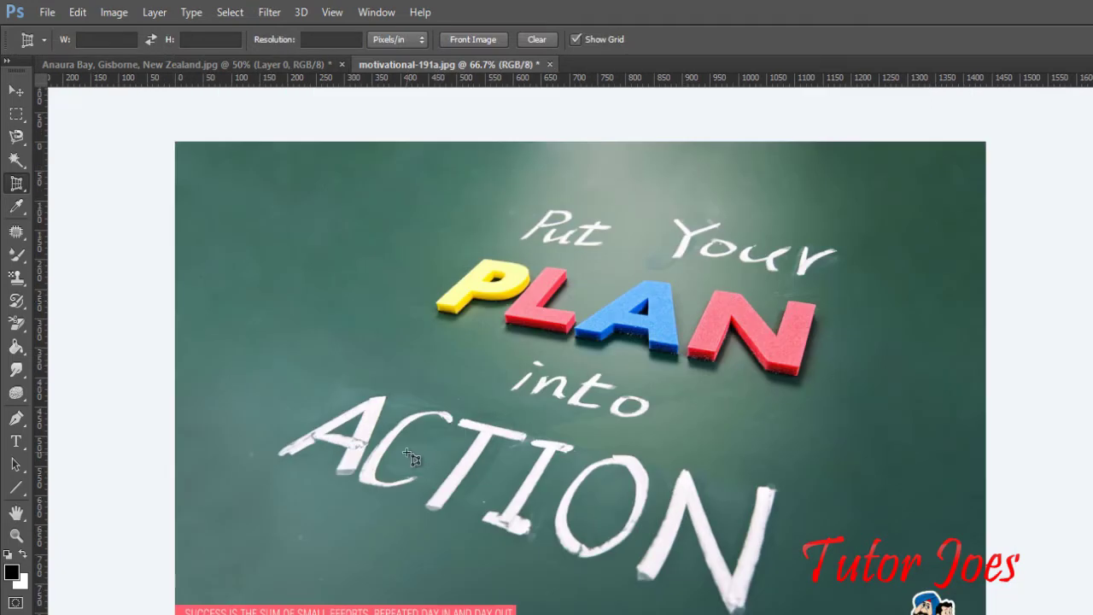
# Draw a perspective box over ACTION, fit its four corners to the slant, and apply.
pyautogui.moveTo(310, 368)
pyautogui.mouseDown()
pyautogui.moveTo(561, 523)
pyautogui.moveTo(783, 611)
pyautogui.mouseUp()
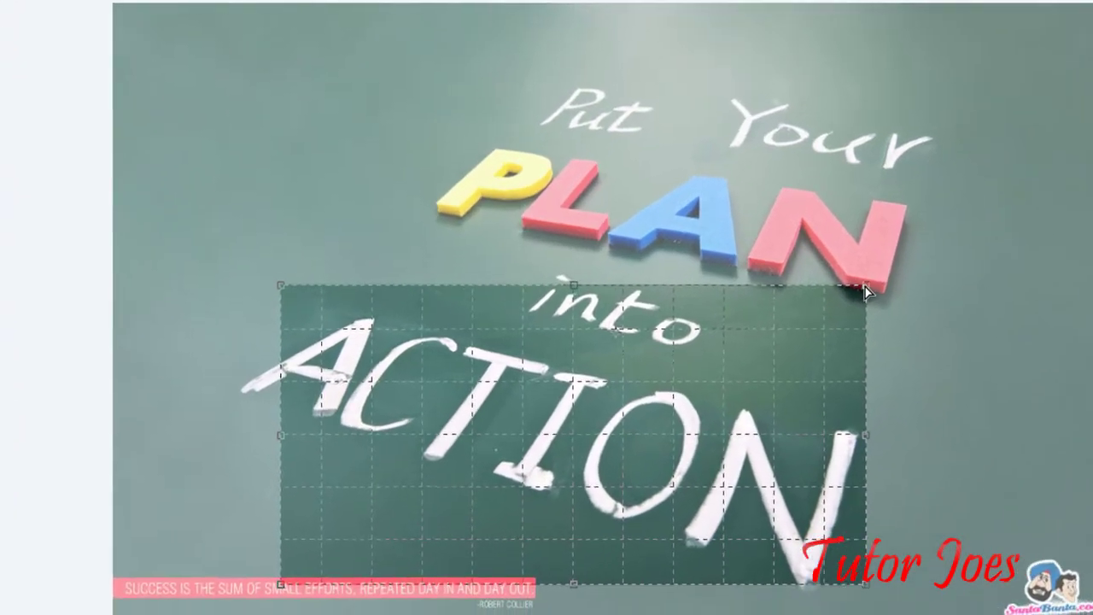
pyautogui.moveTo(786, 339); pyautogui.dragTo(892, 408)
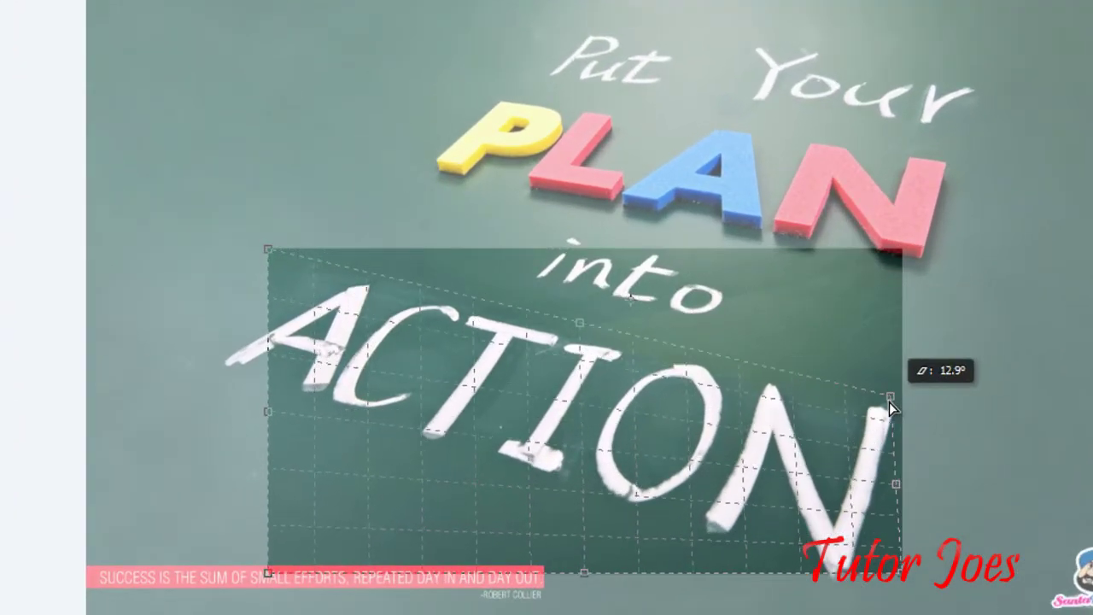
pyautogui.moveTo(267, 573); pyautogui.dragTo(213, 364)
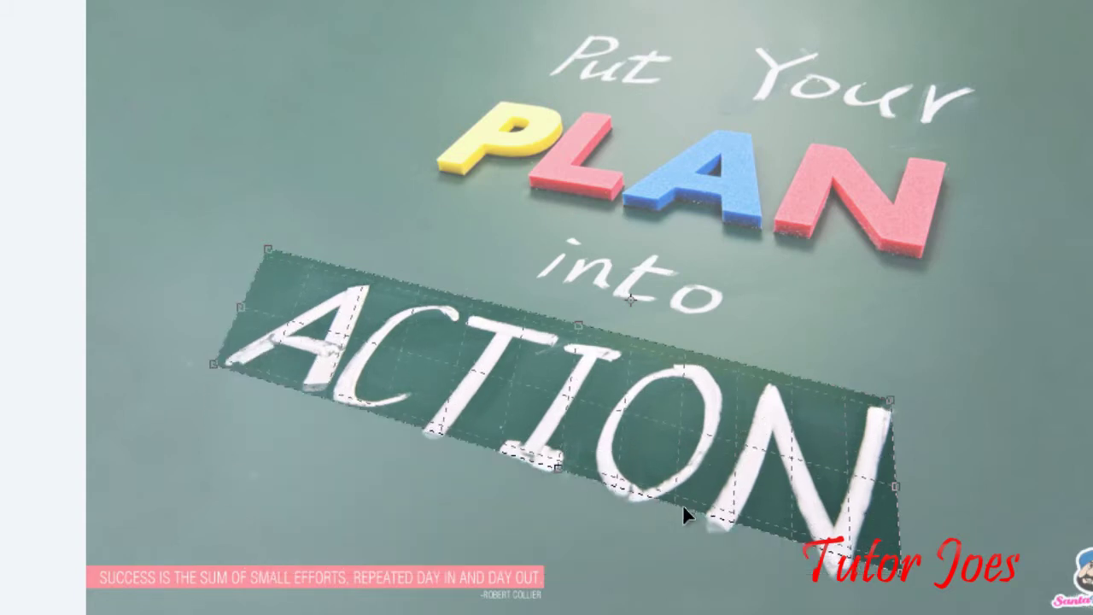
pyautogui.moveTo(905, 574); pyautogui.dragTo(879, 591)
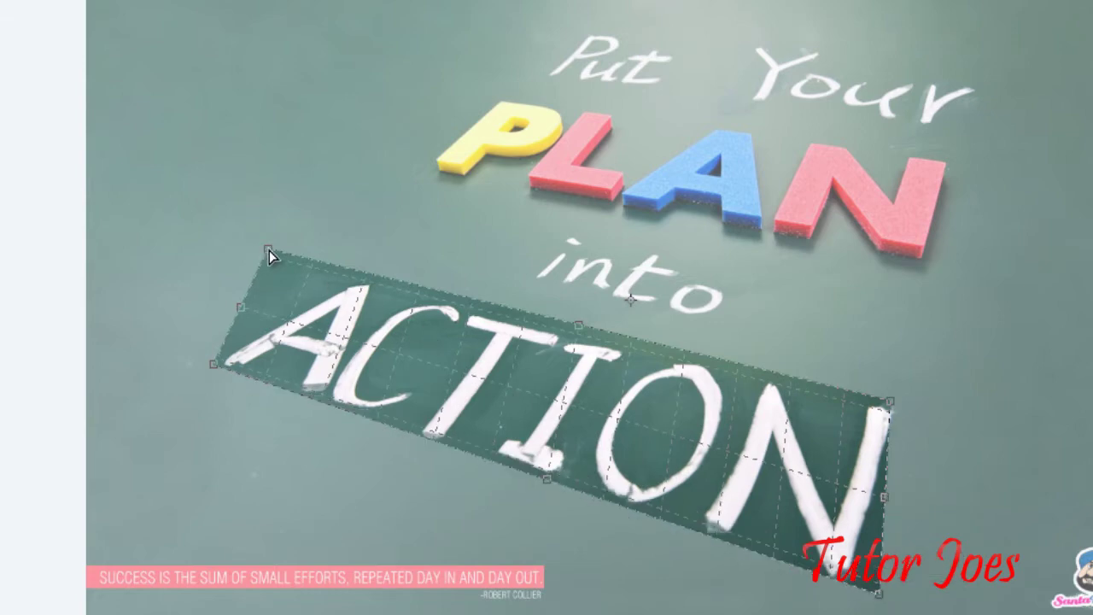
pyautogui.moveTo(268, 256); pyautogui.dragTo(285, 238)
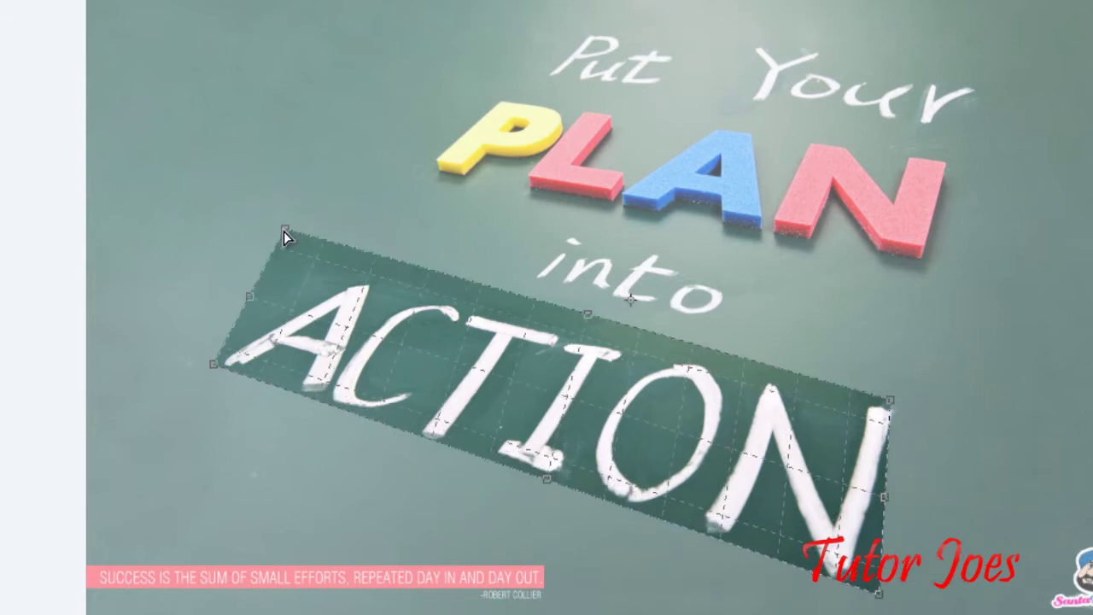
pyautogui.press('Return')
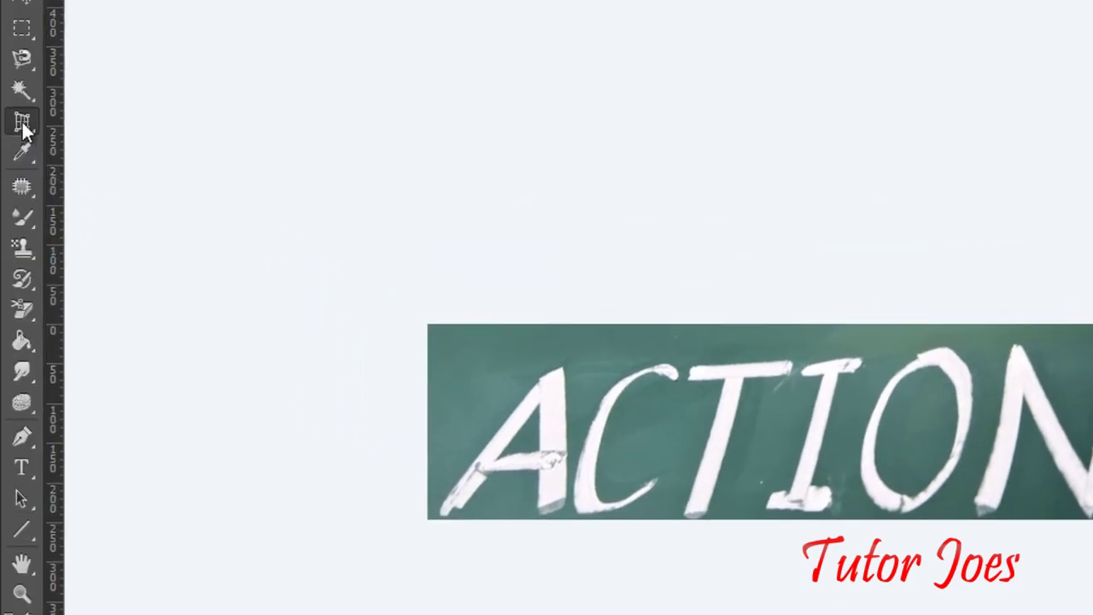
# Select the Slice Tool and bring up the File > Open dialog.
pyautogui.rightClick(22, 121)
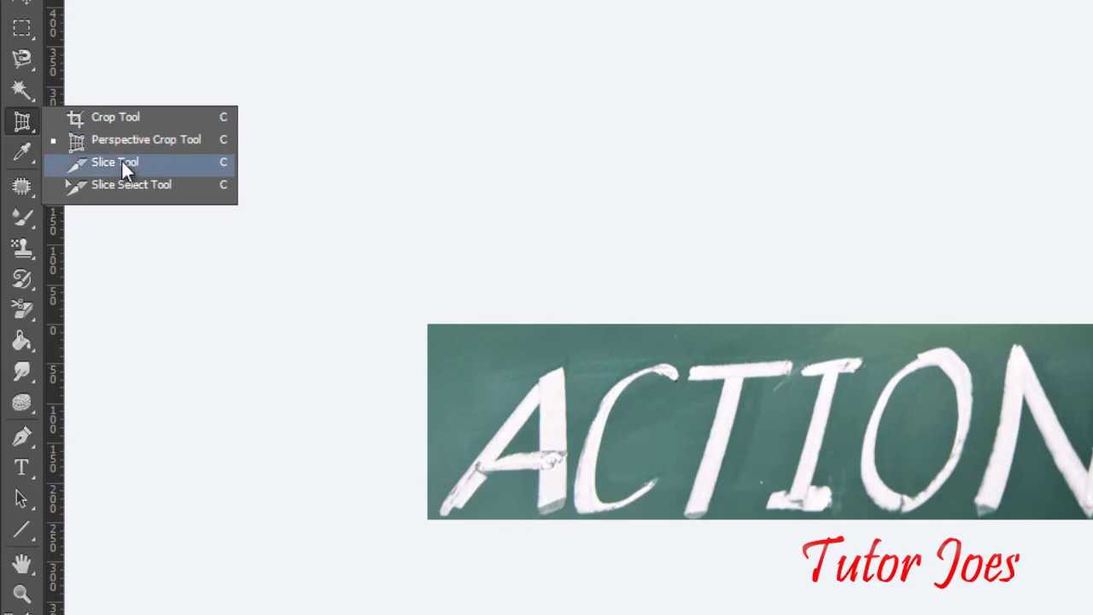
pyautogui.click(121, 166)
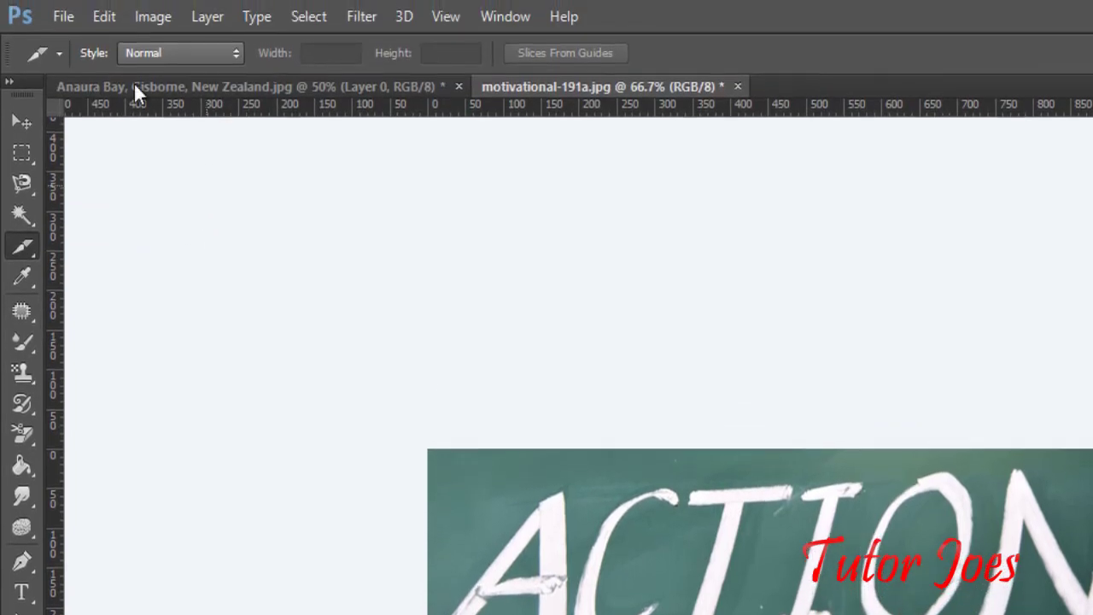
pyautogui.click(63, 16)
pyautogui.click(73, 61)
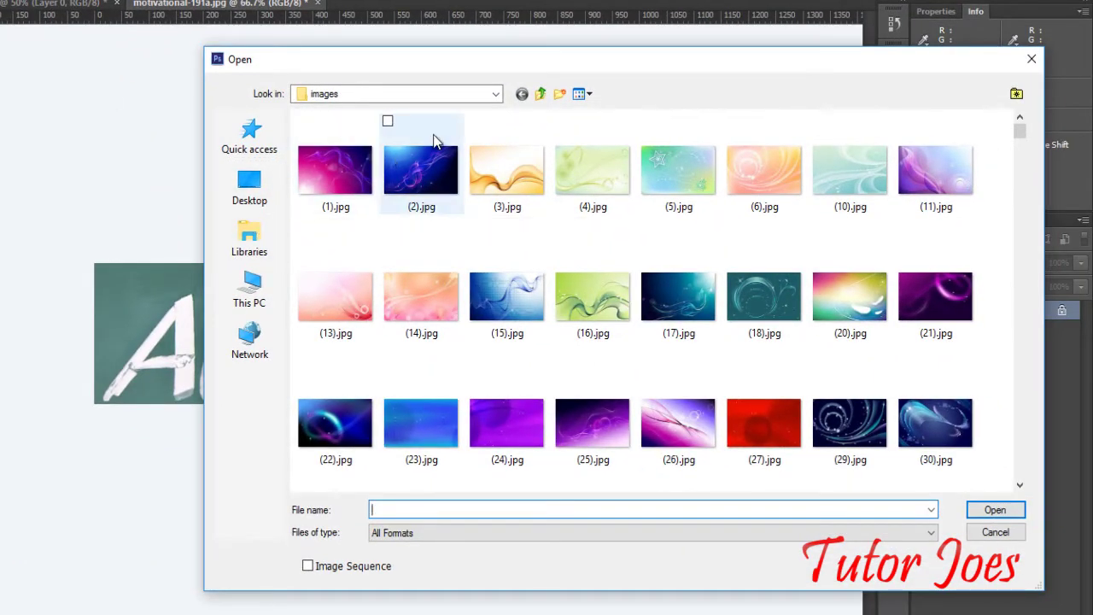
# Open brazil (1).jpg from the IMAGE folder, discarding its embedded colour profile.
pyautogui.click(540, 94)
pyautogui.doubleClick(395, 173)
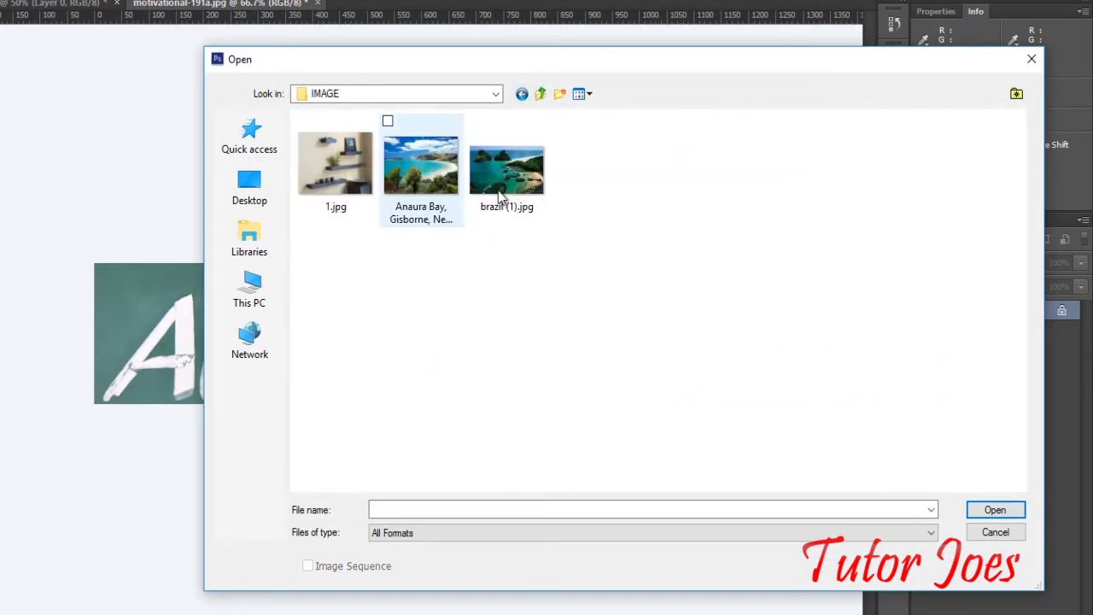
pyautogui.doubleClick(476, 190)
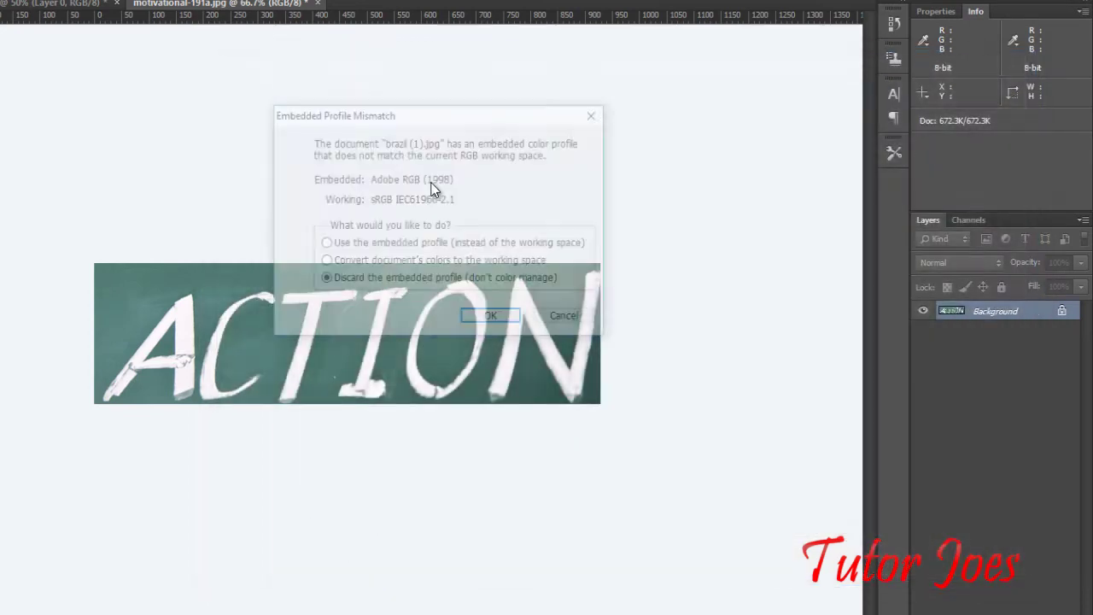
pyautogui.click(487, 323)
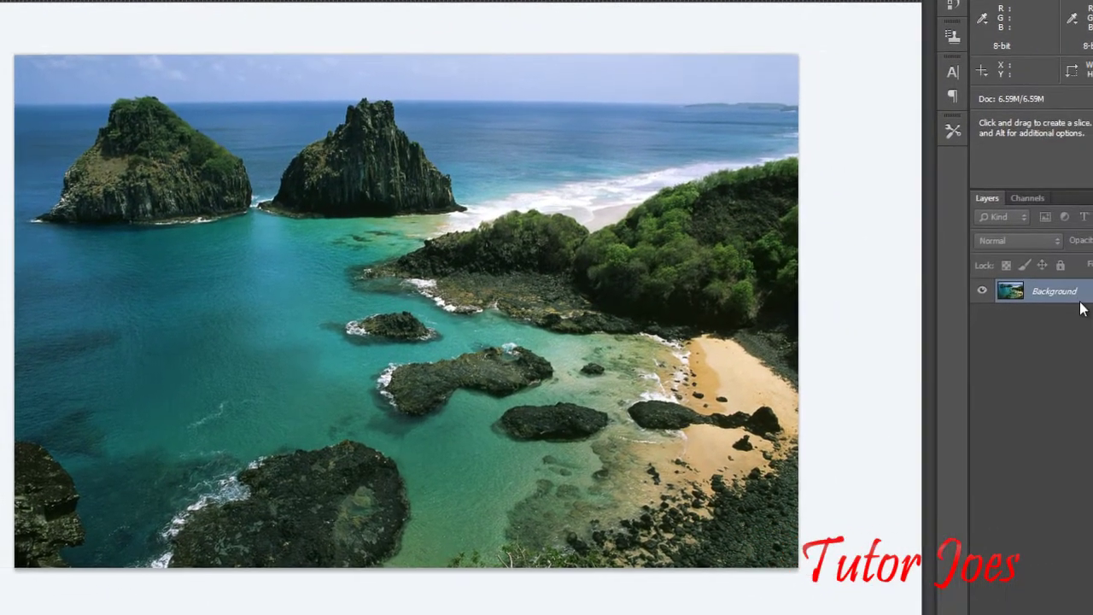
# Convert the locked Background layer into an editable Layer 0.
pyautogui.doubleClick(1090, 302)
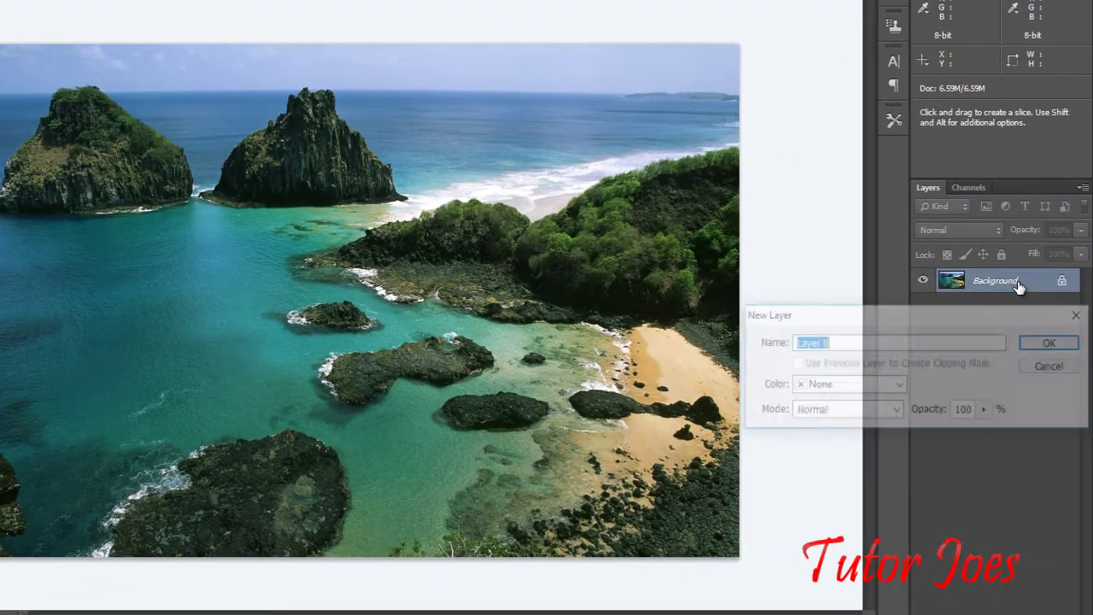
pyautogui.press('Return')
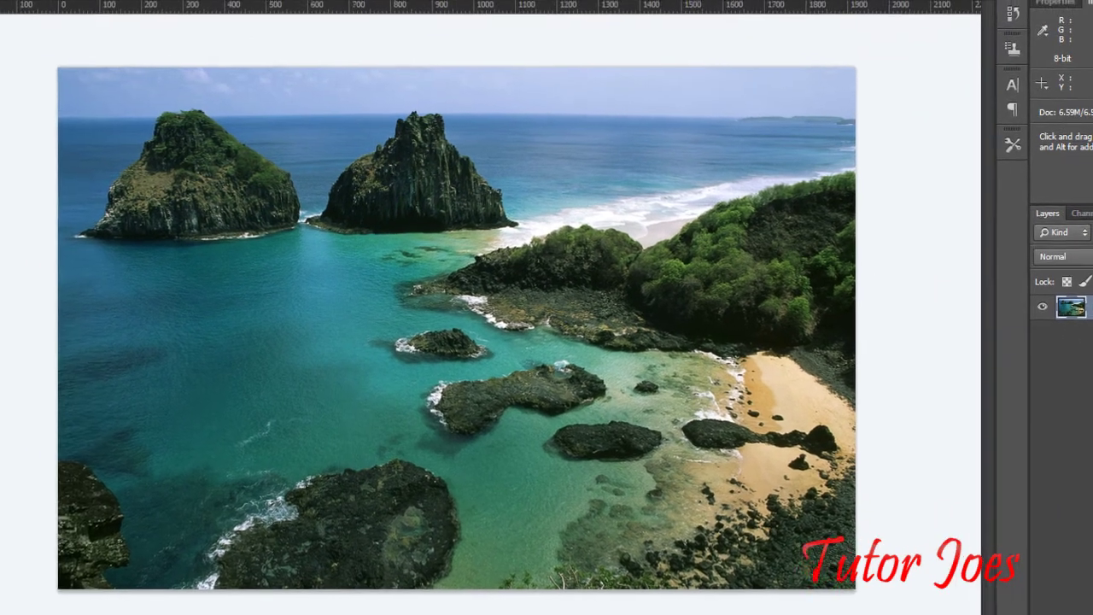
pyautogui.rightClick(17, 135)
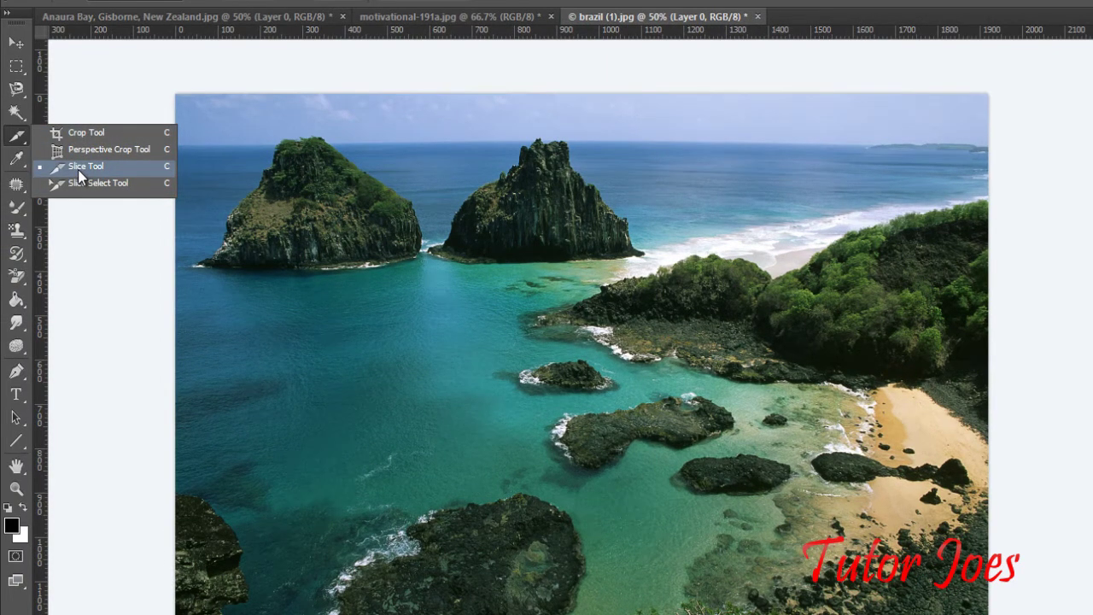
# Draw three full-height vertical slices and two full-width horizontal slice bands across the seascape.
pyautogui.click(78, 167)
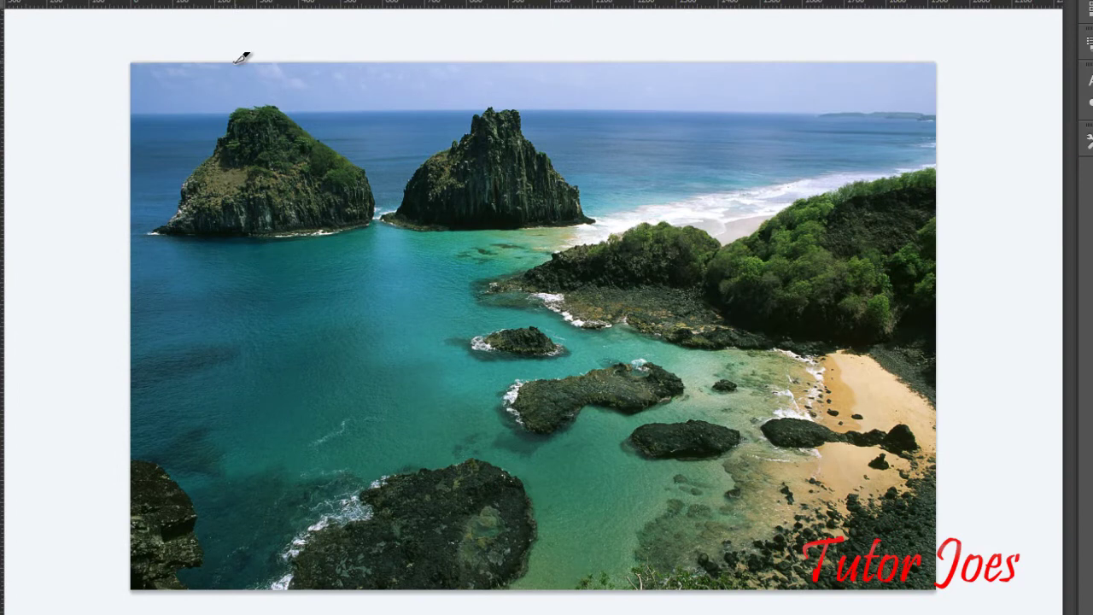
pyautogui.moveTo(234, 63); pyautogui.dragTo(310, 589)
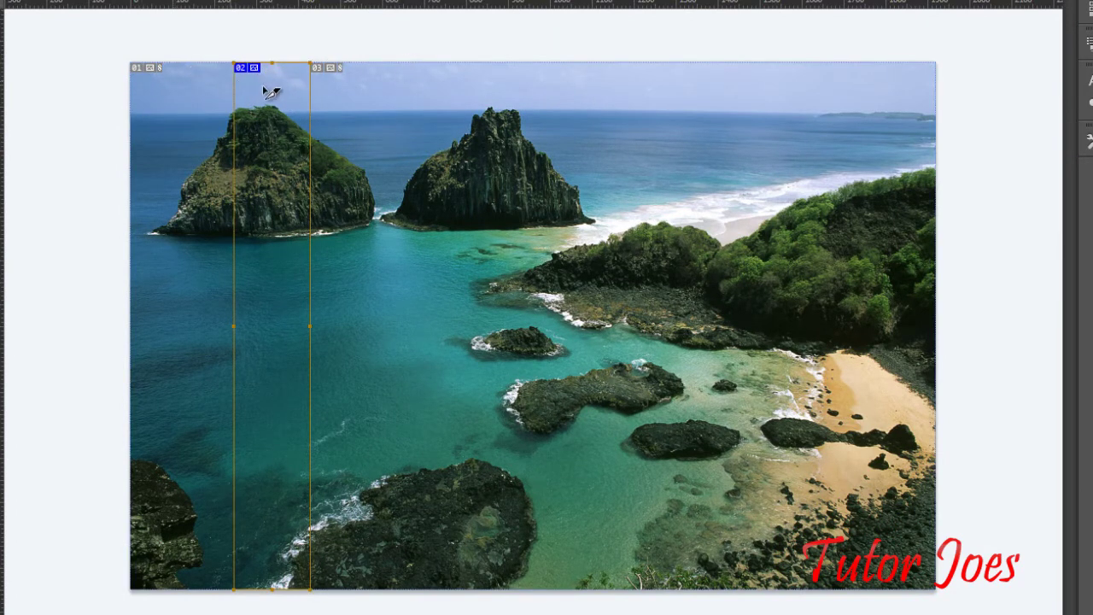
pyautogui.moveTo(135, 185)
pyautogui.mouseDown()
pyautogui.moveTo(937, 272)
pyautogui.moveTo(937, 282)
pyautogui.mouseUp()
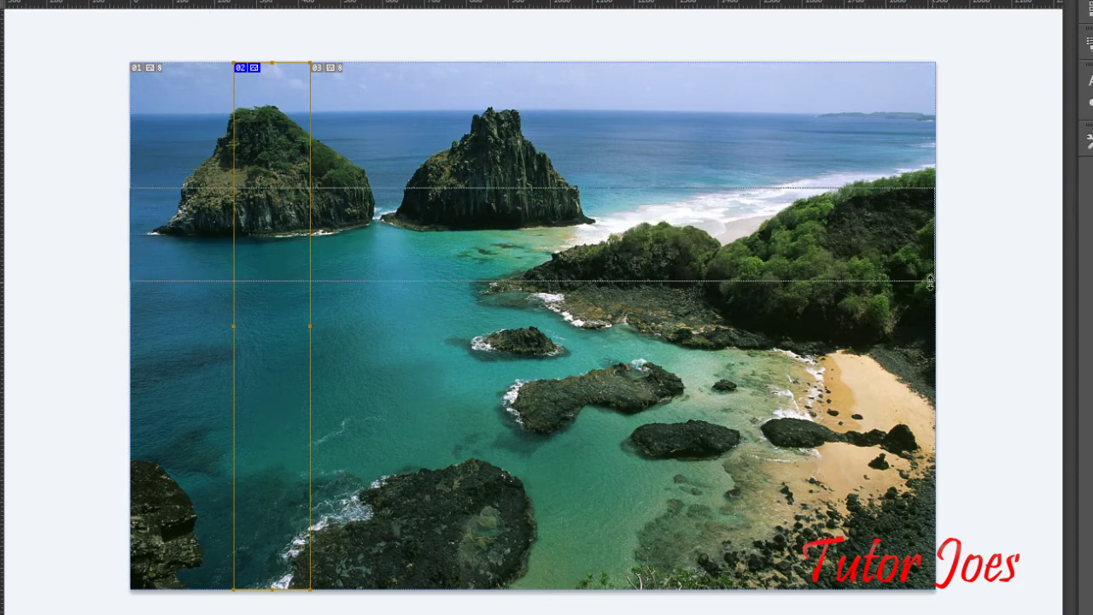
pyautogui.moveTo(451, 62); pyautogui.dragTo(544, 590)
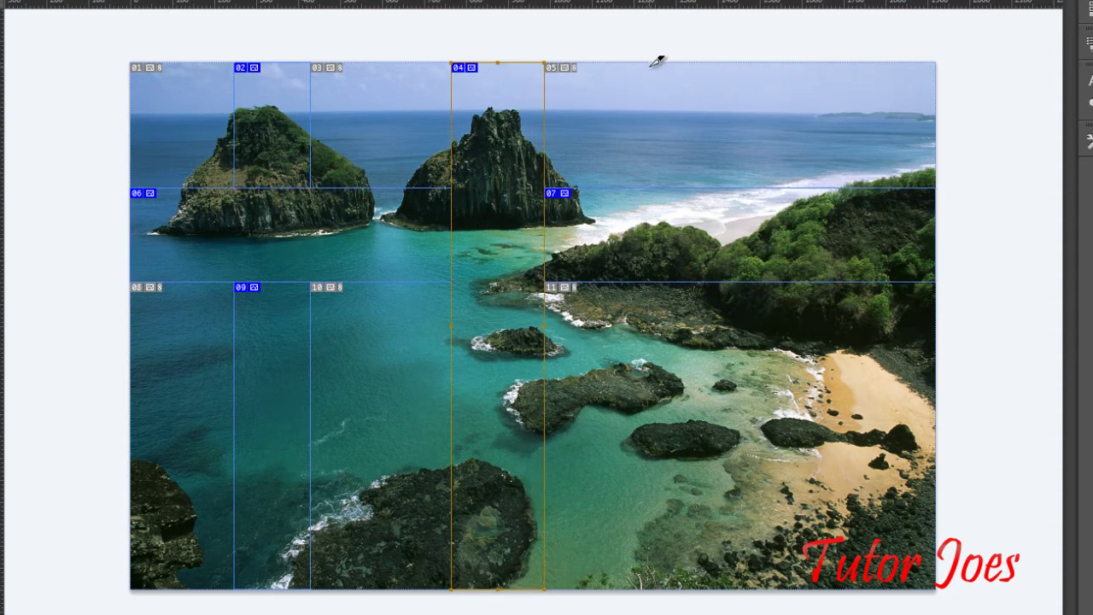
pyautogui.moveTo(649, 63); pyautogui.dragTo(755, 583)
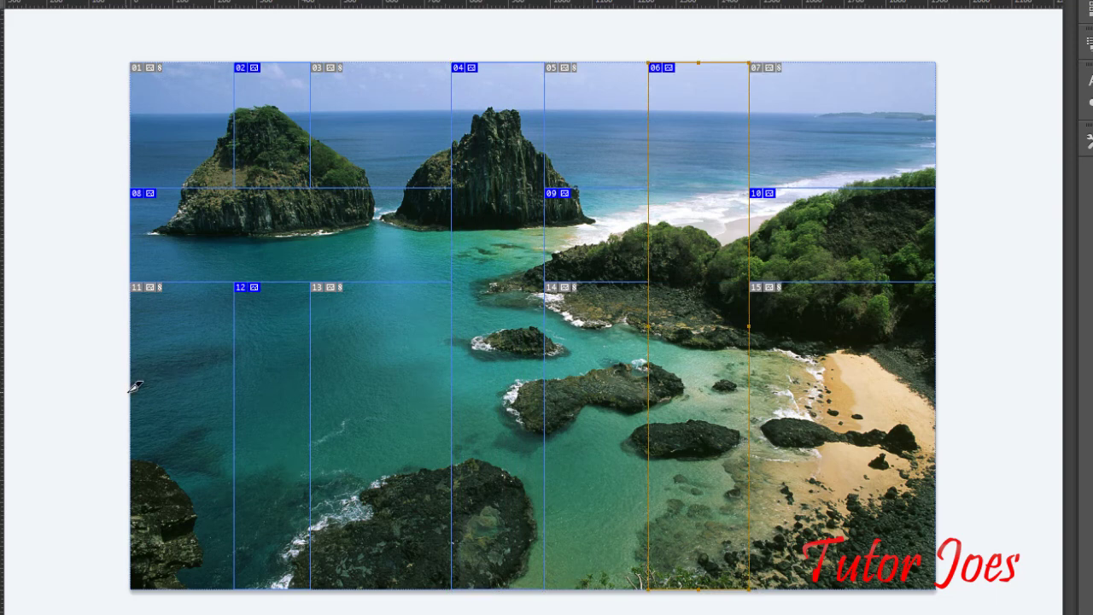
pyautogui.moveTo(137, 392); pyautogui.dragTo(942, 487)
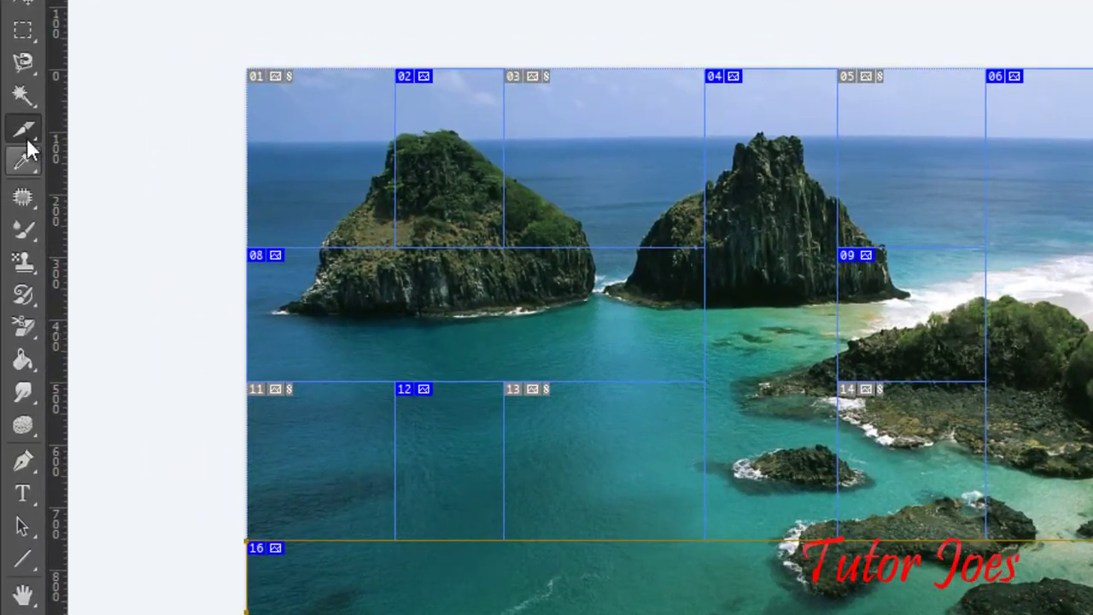
pyautogui.rightClick(26, 135)
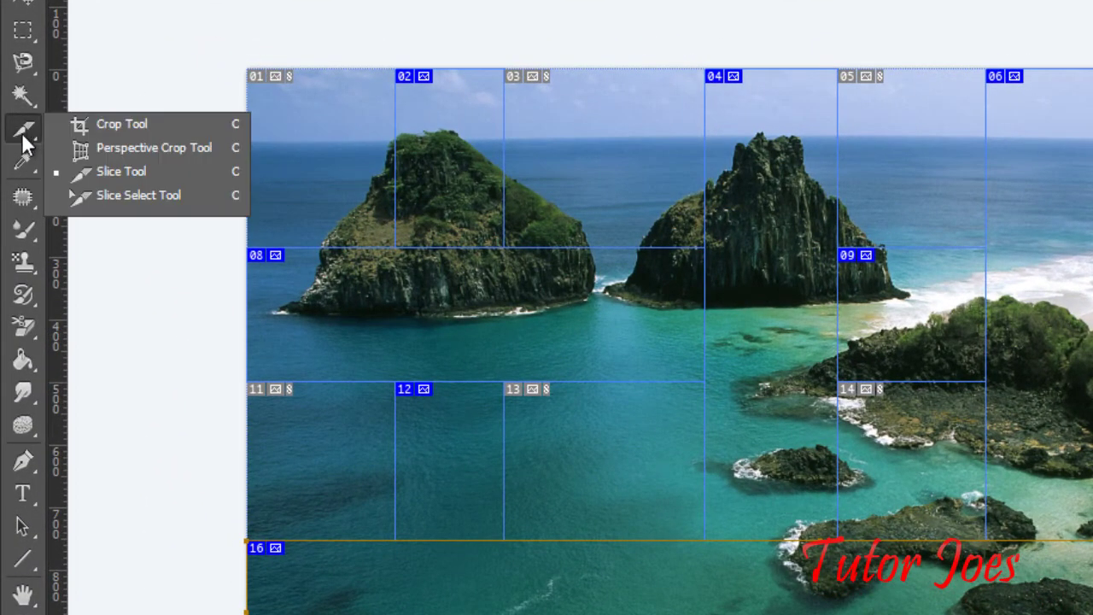
# With the Slice Select Tool, delete slice 04 and the right-side slices.
pyautogui.click(162, 195)
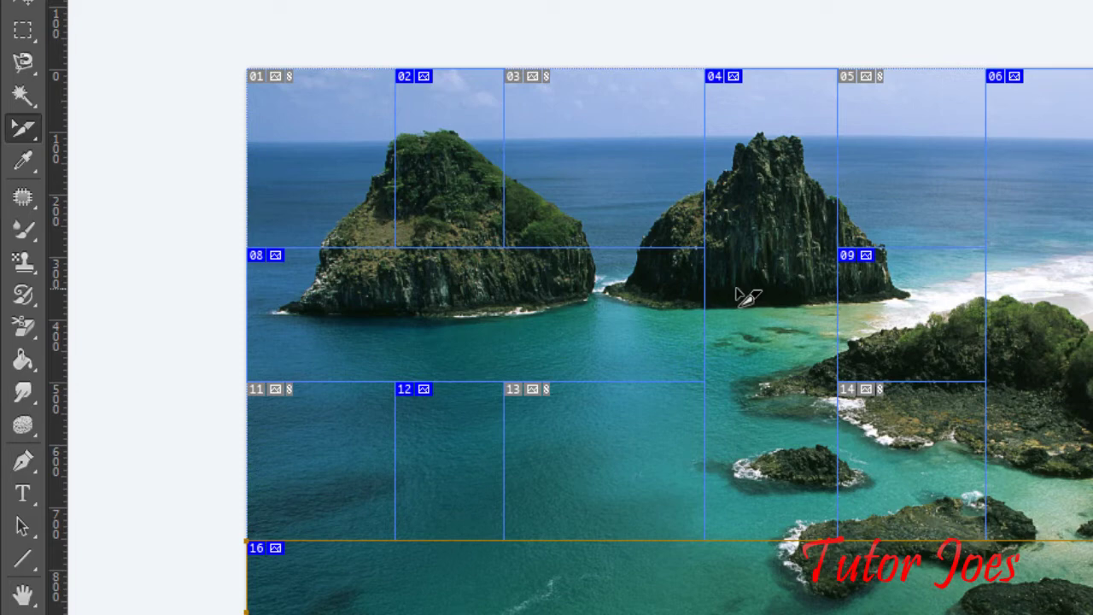
pyautogui.click(739, 288)
pyautogui.rightClick(739, 288)
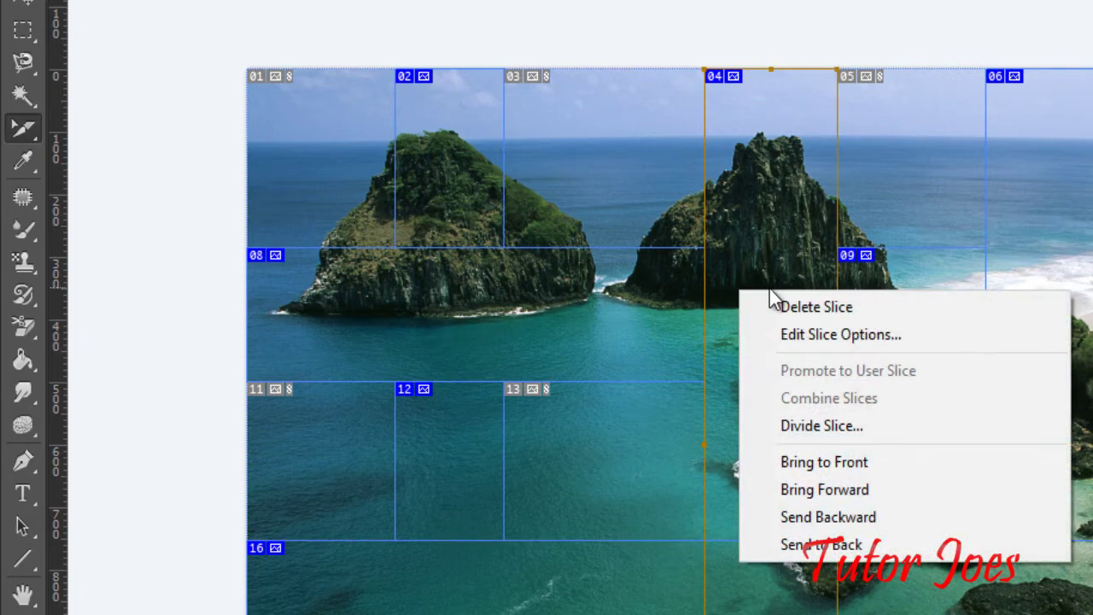
pyautogui.click(816, 307)
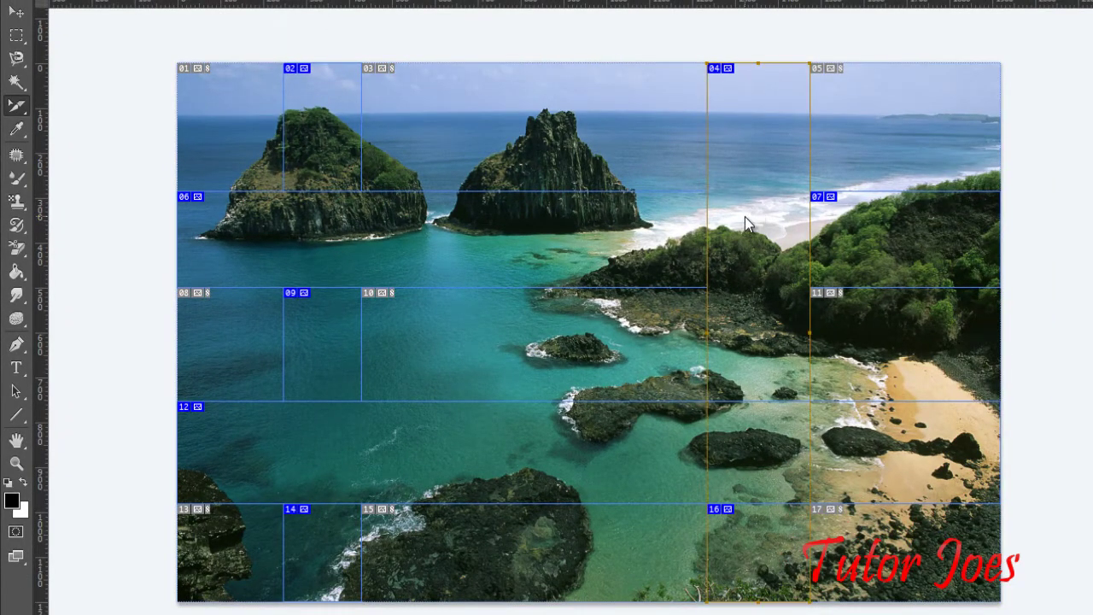
pyautogui.rightClick(744, 216)
pyautogui.click(768, 226)
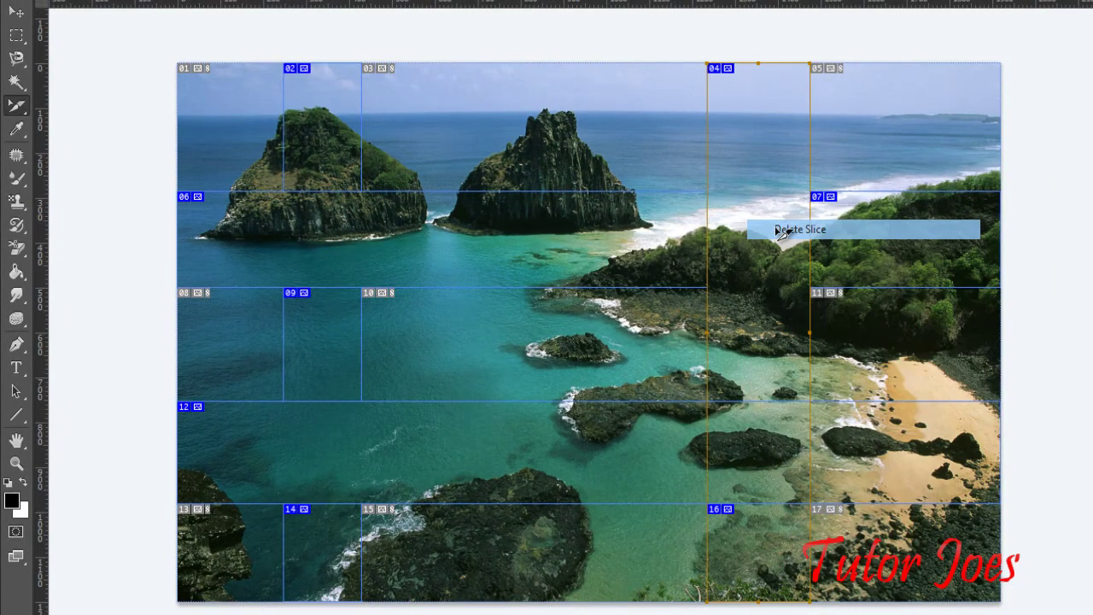
# Reselect the Slice Select Tool, pick the horizontal band slice, then right-click slice 08.
pyautogui.rightClick(17, 106)
pyautogui.click(84, 156)
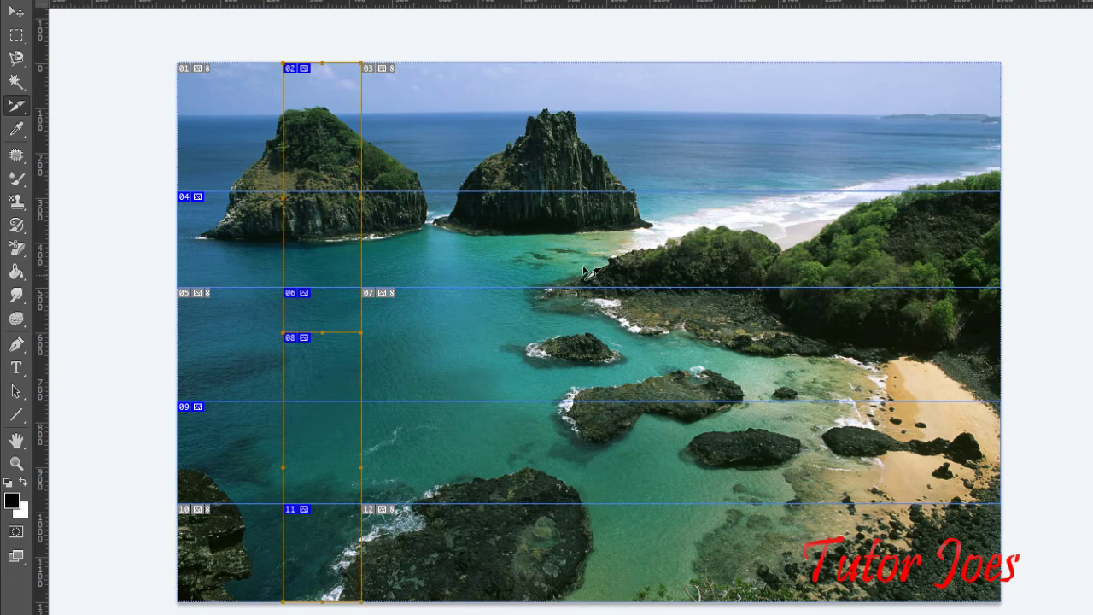
pyautogui.click(337, 241)
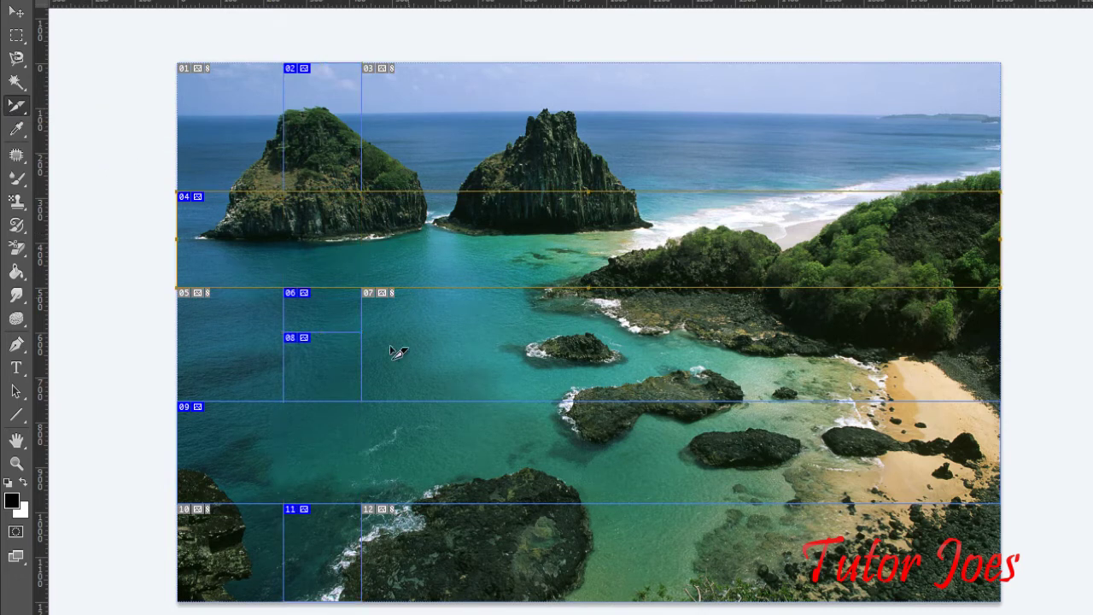
pyautogui.rightClick(339, 342)
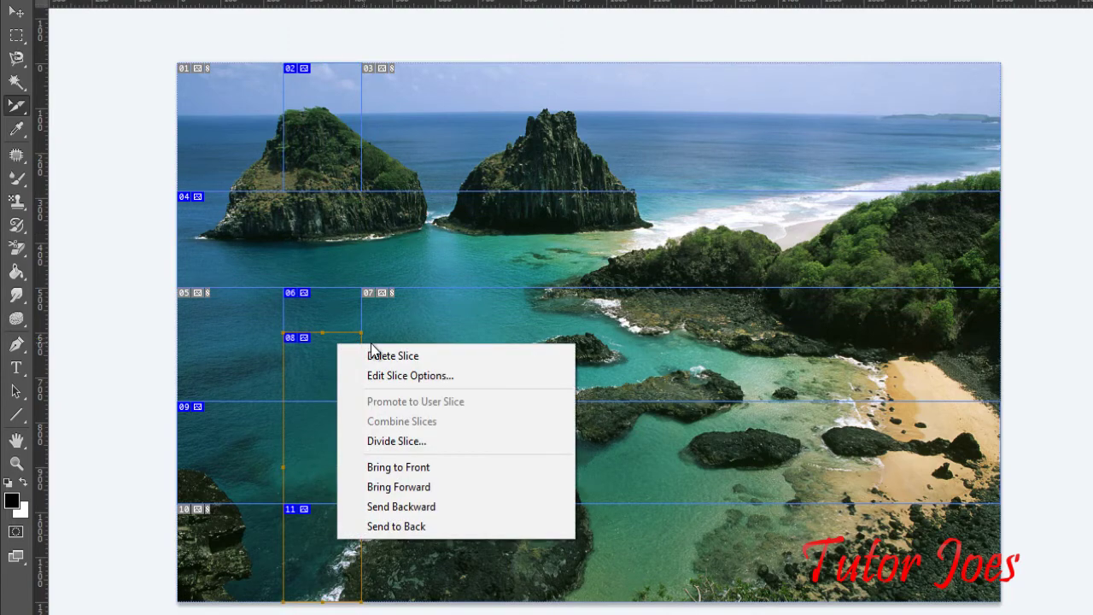
# Run Divide Slice on slice 08 with 31 entered for slices down.
pyautogui.click(451, 442)
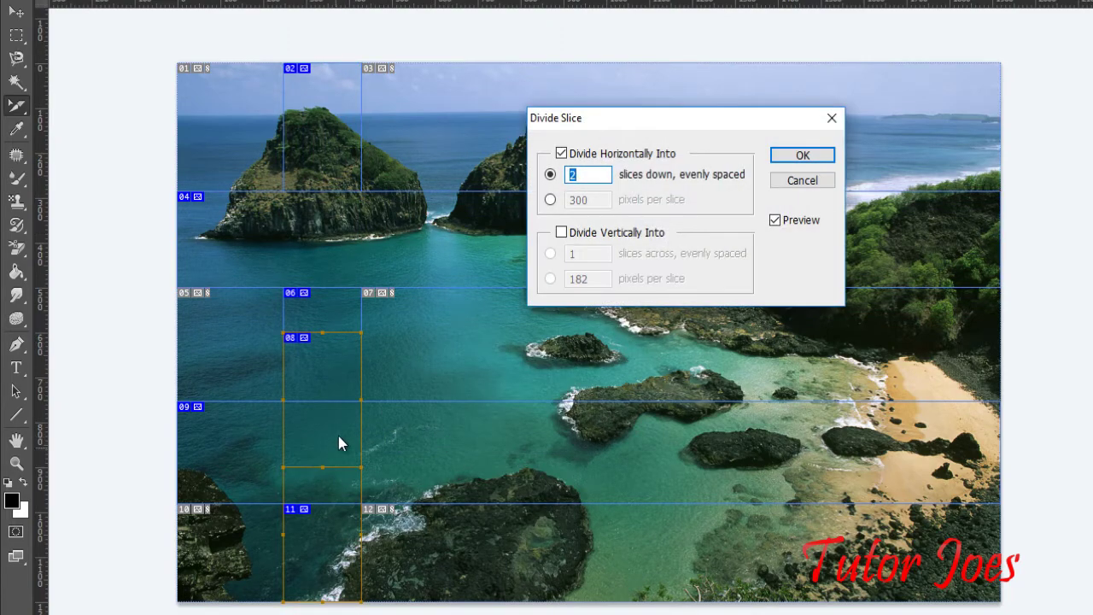
pyautogui.click(585, 177)
pyautogui.write('3')
pyautogui.write('1')
pyautogui.click(779, 159)
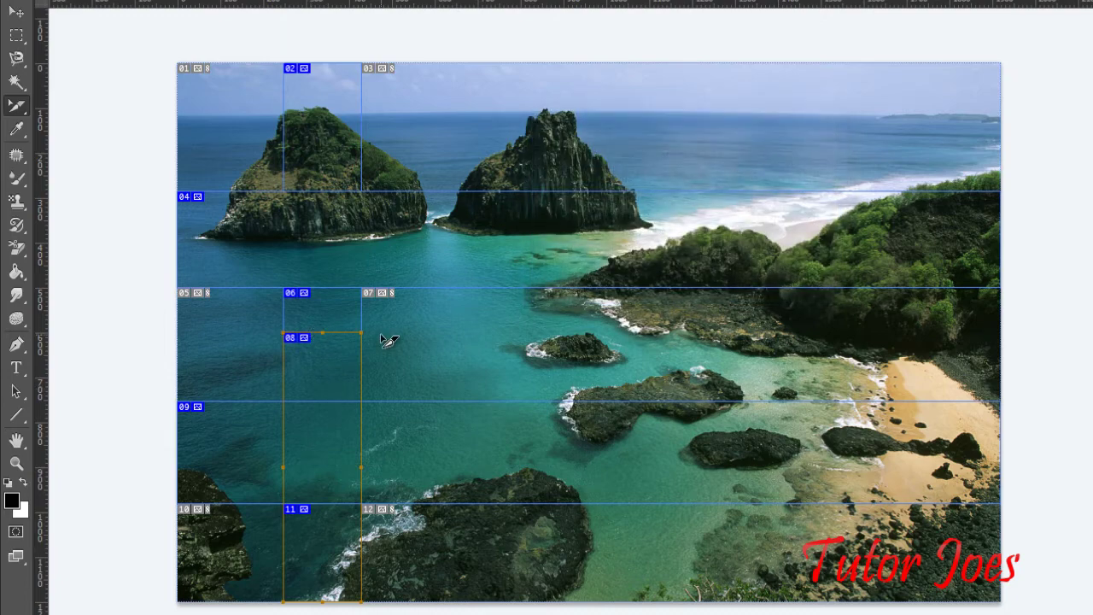
# Divide the slice vertically into 2 equal columns across.
pyautogui.rightClick(320, 378)
pyautogui.click(399, 474)
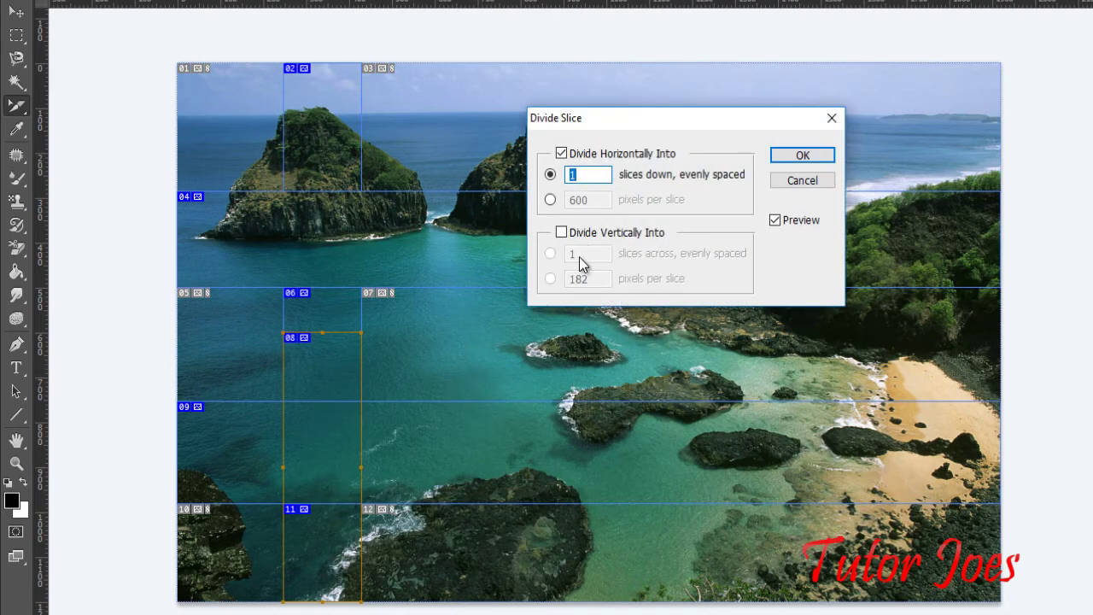
pyautogui.click(562, 233)
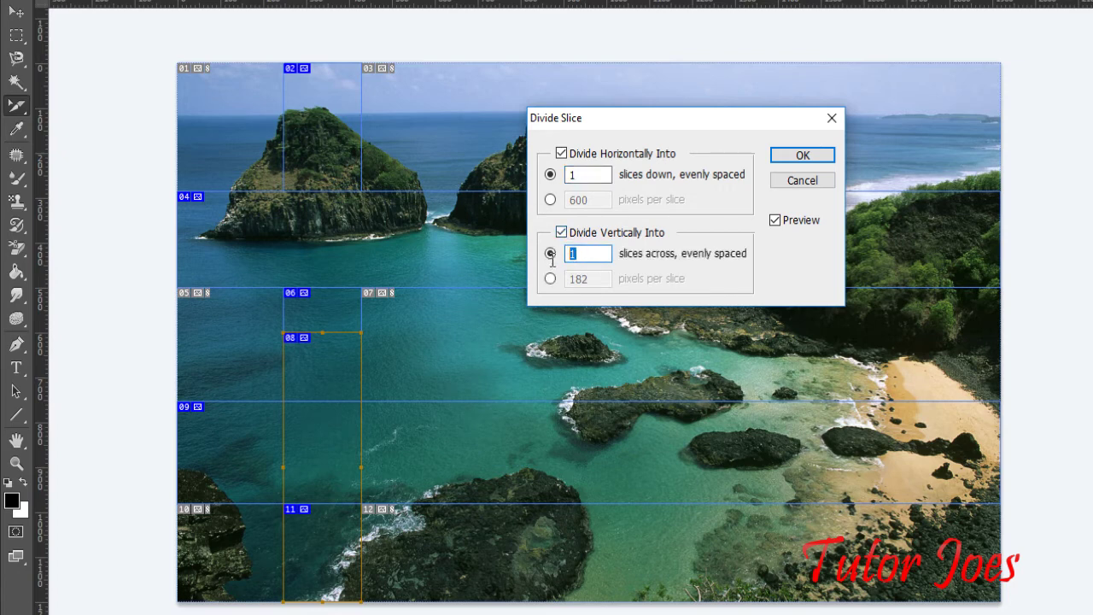
pyautogui.write('2')
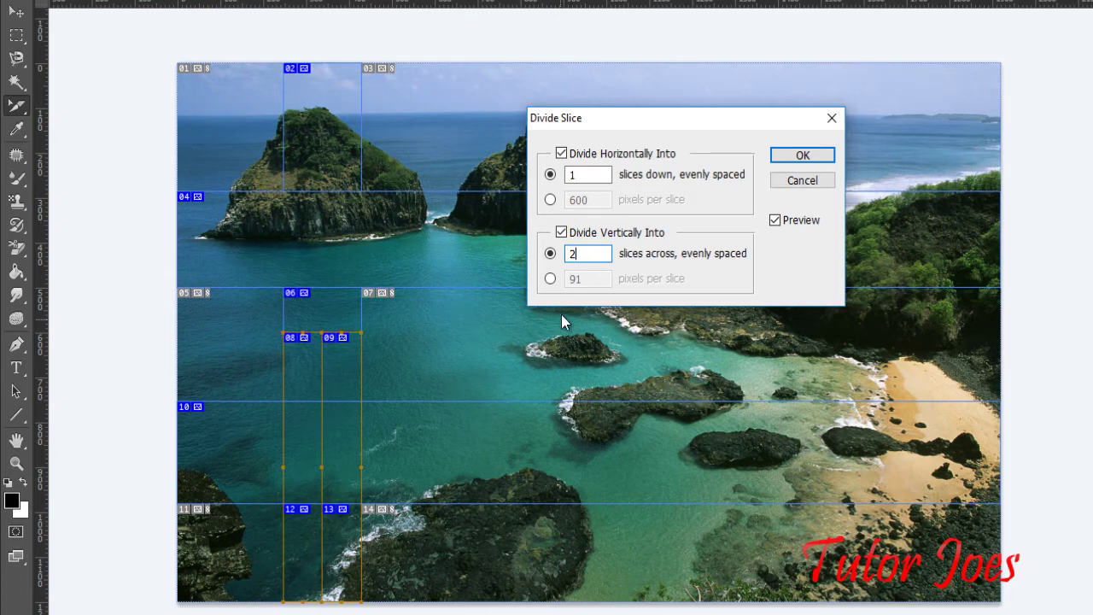
pyautogui.click(777, 158)
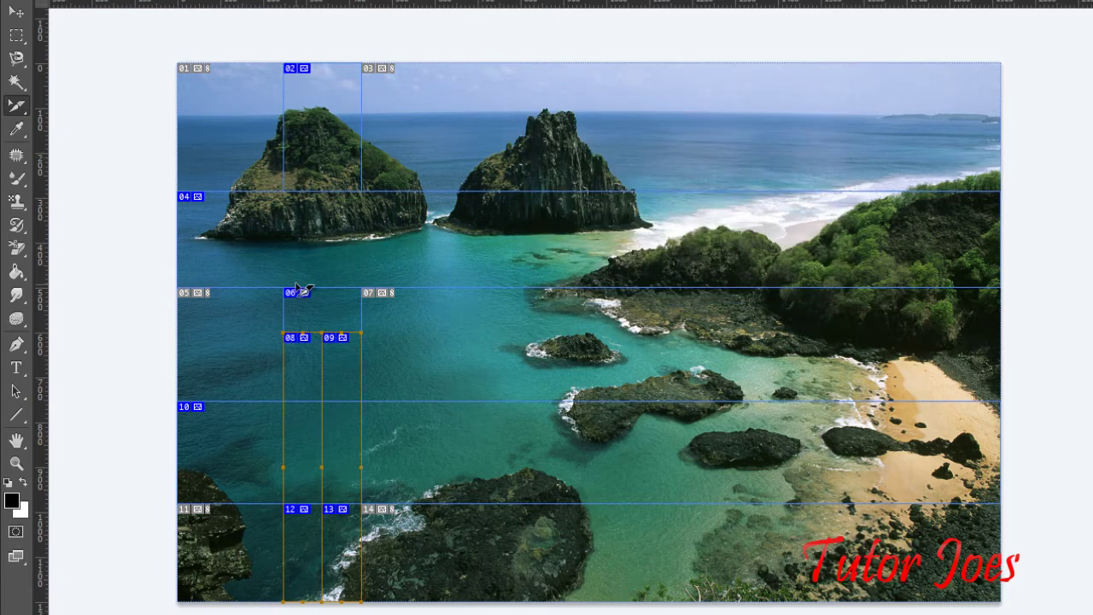
# With the Slice Tool, draw full-height vertical slices through the right-hand rock and over the right shore.
pyautogui.rightClick(16, 106)
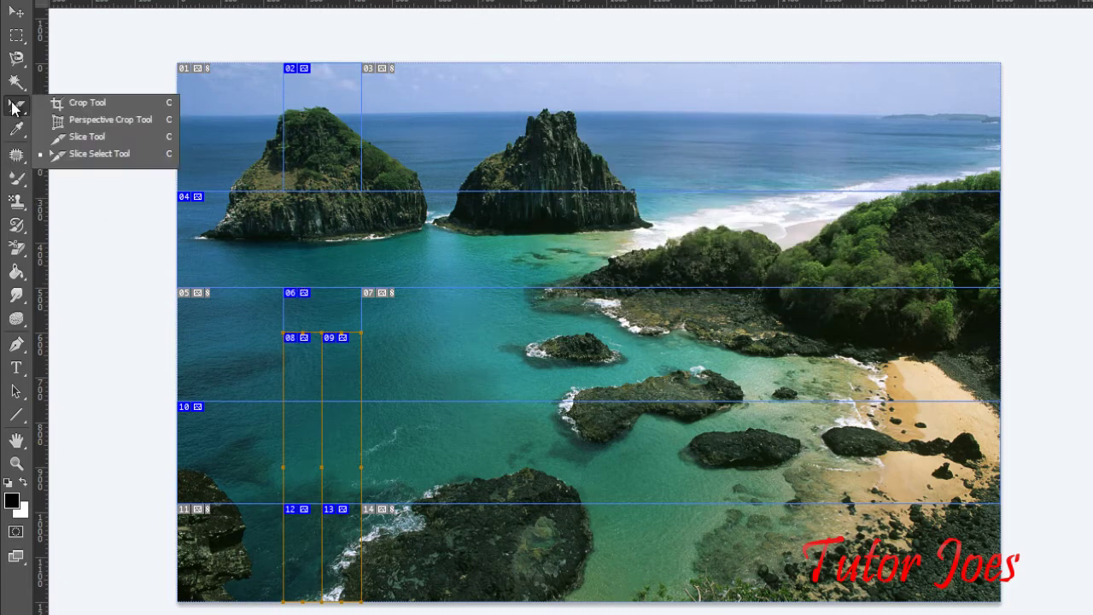
pyautogui.click(86, 147)
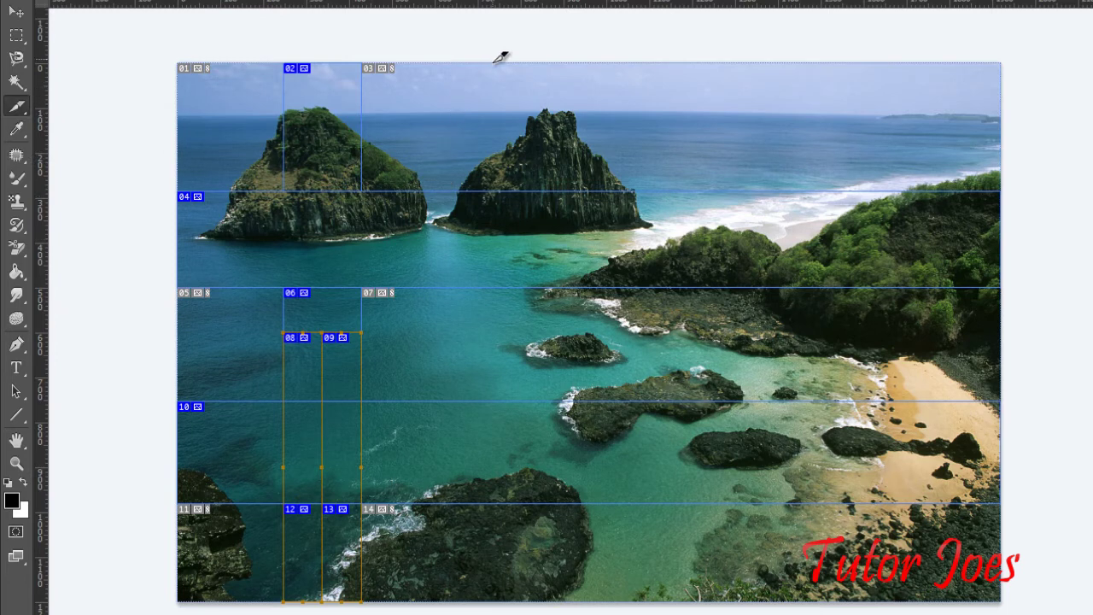
pyautogui.moveTo(492, 63); pyautogui.dragTo(566, 598)
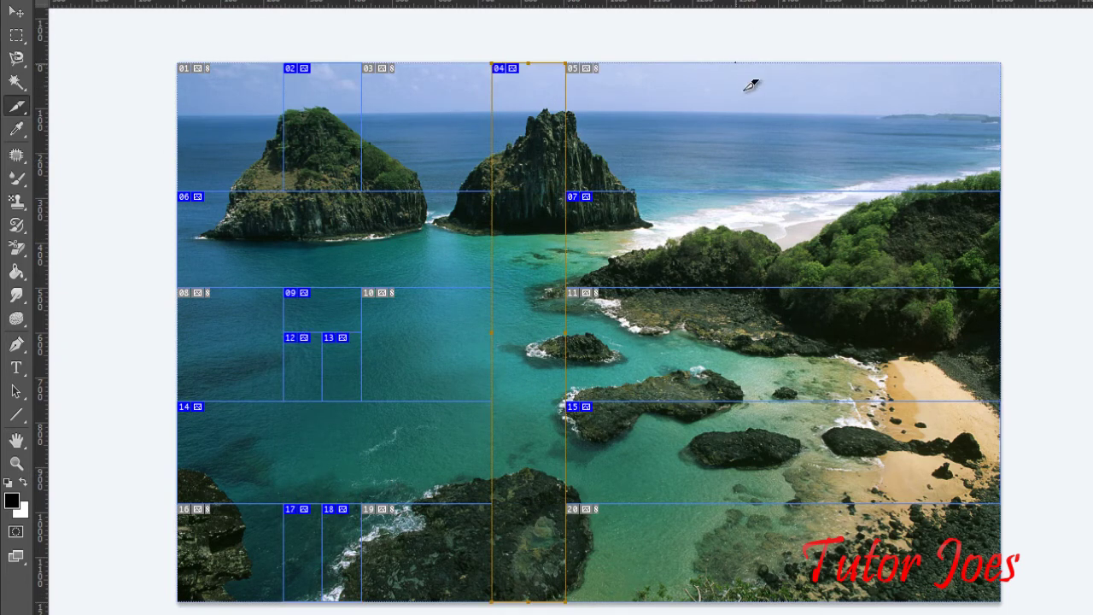
pyautogui.moveTo(735, 63); pyautogui.dragTo(858, 602)
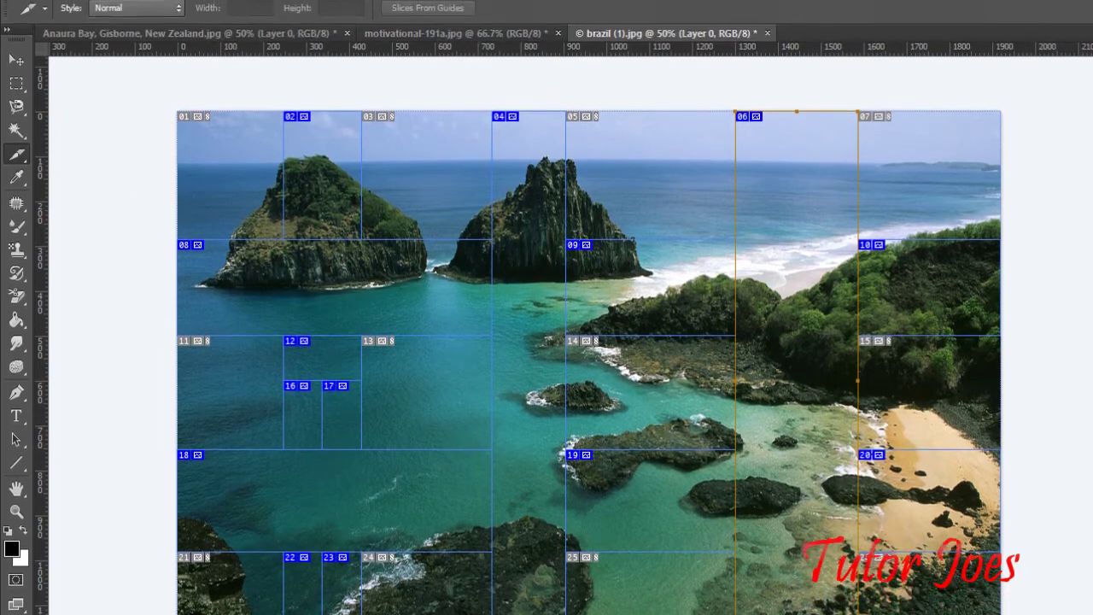
# Export all 26 slices via Save for Web as PNG files, Images Only, no HTML.
pyautogui.click(48, 12)
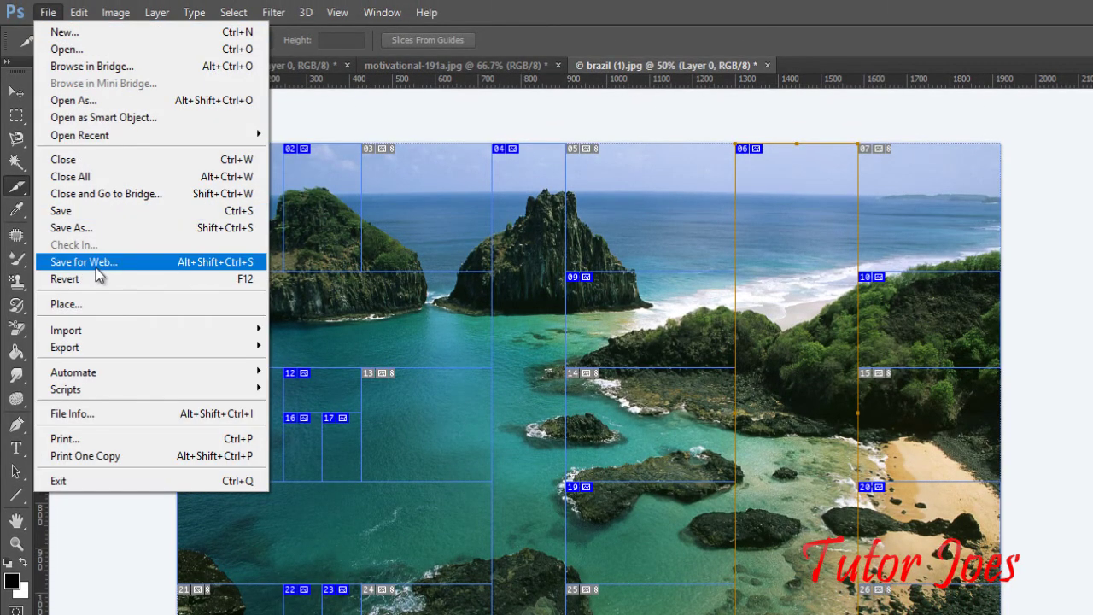
pyautogui.click(96, 268)
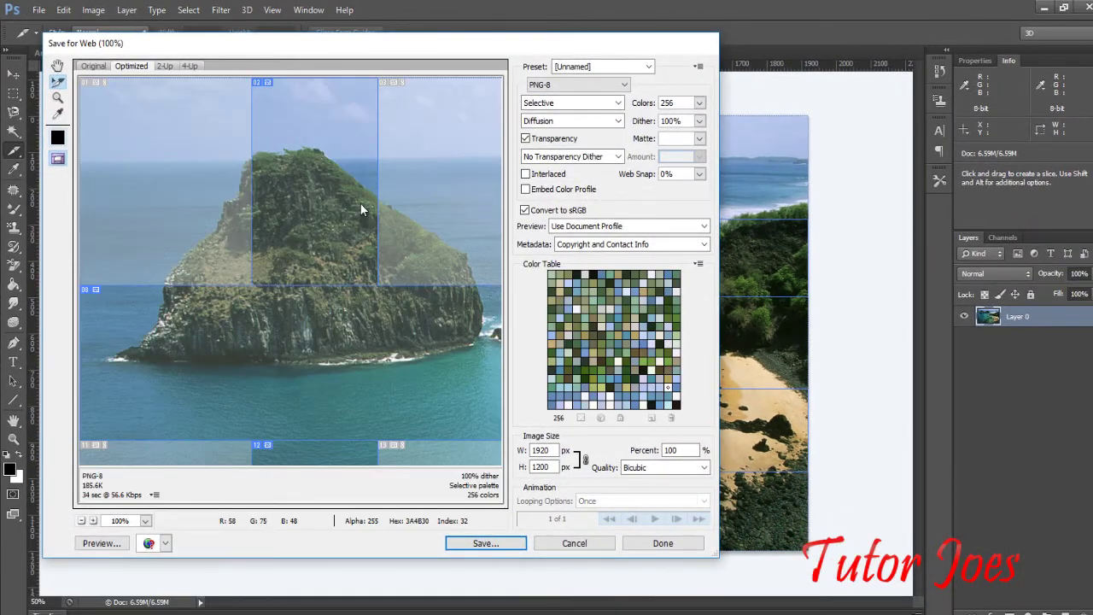
pyautogui.click(475, 542)
pyautogui.click(200, 462)
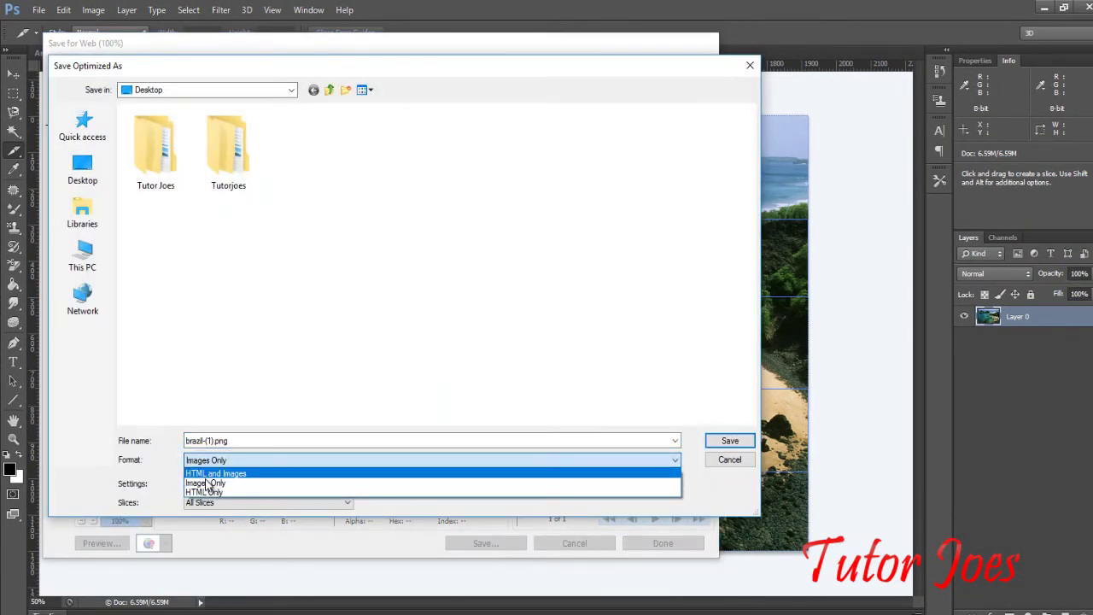
pyautogui.click(210, 482)
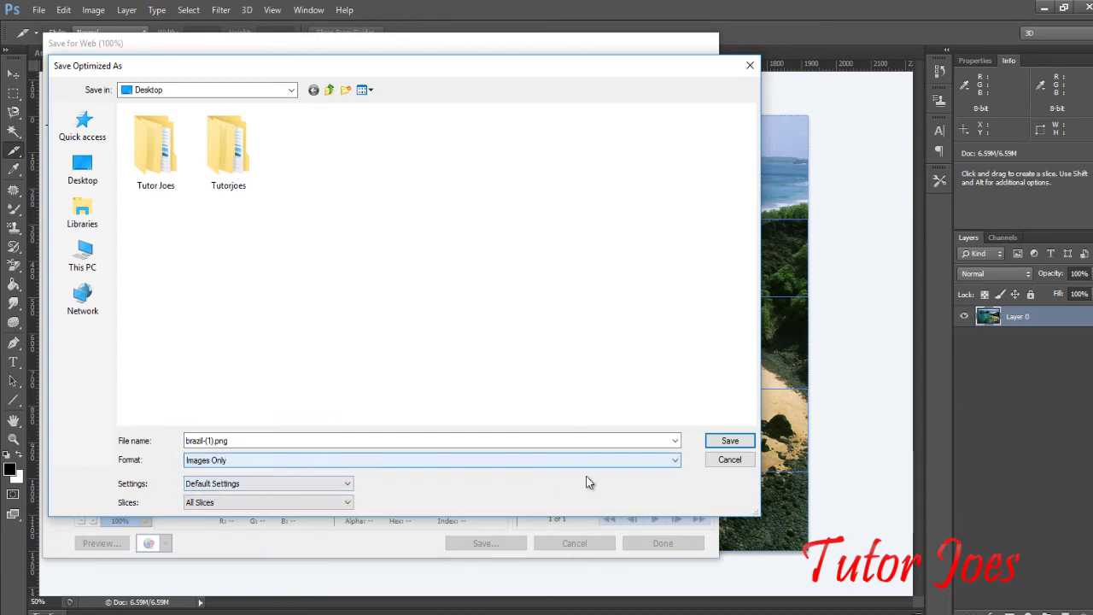
pyautogui.click(731, 441)
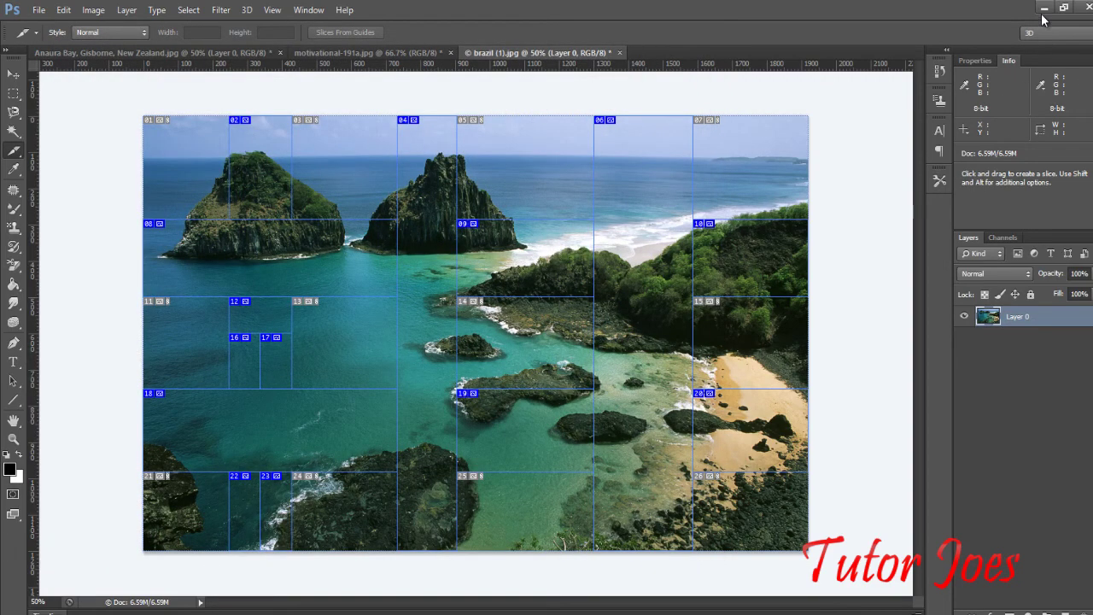
# Open the images folder on the desktop and view brazil-(1)_01.png.
pyautogui.click(1043, 12)
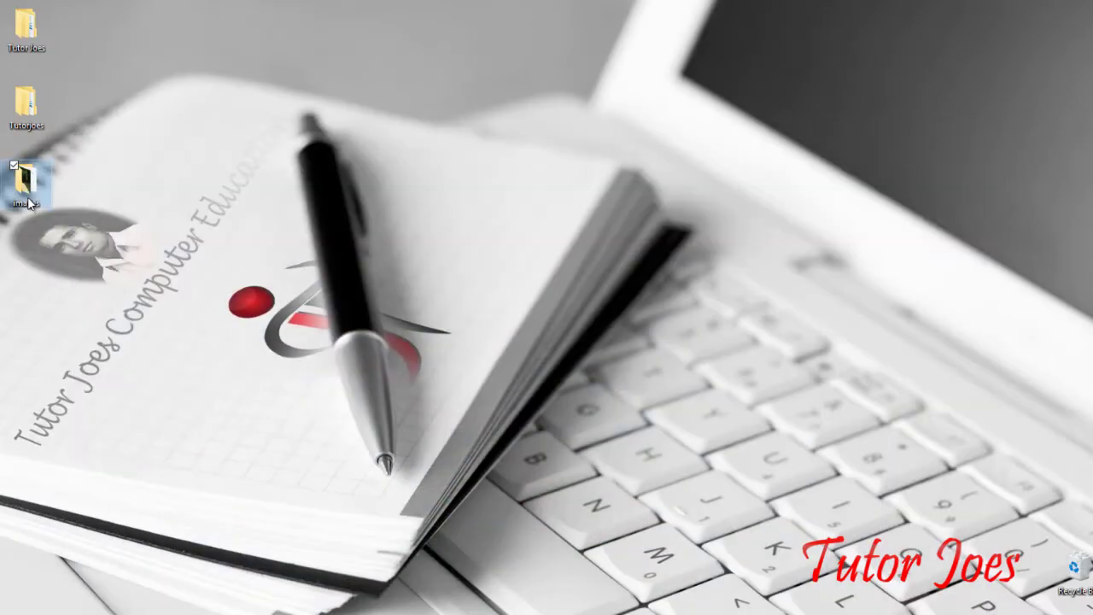
pyautogui.doubleClick(25, 192)
pyautogui.doubleClick(294, 189)
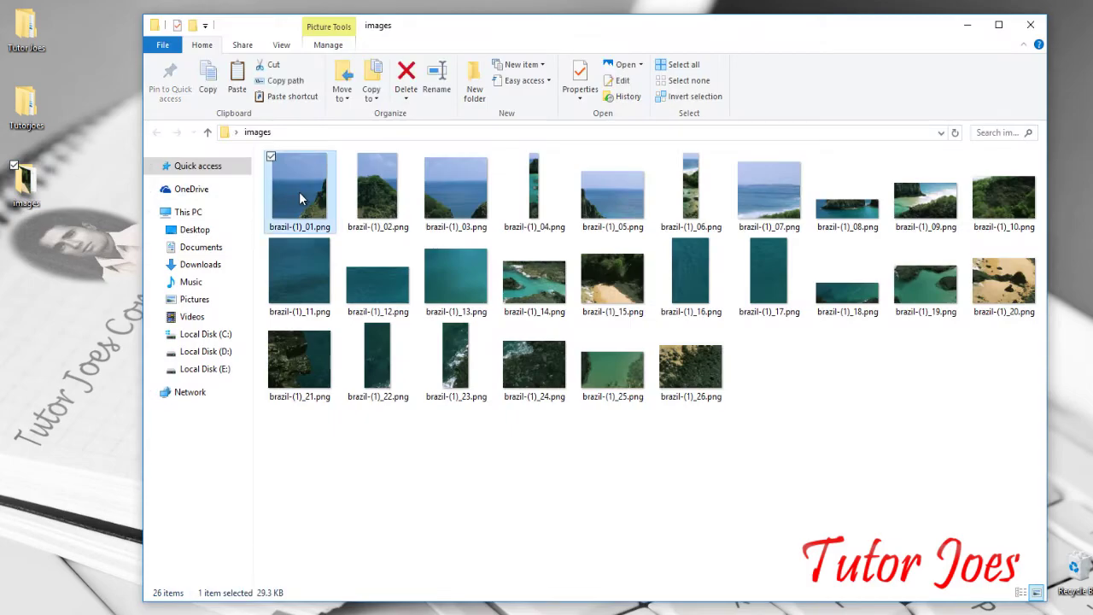
# Step forward through the next exported slice images, then close the Photos viewer.
pyautogui.press('Right')
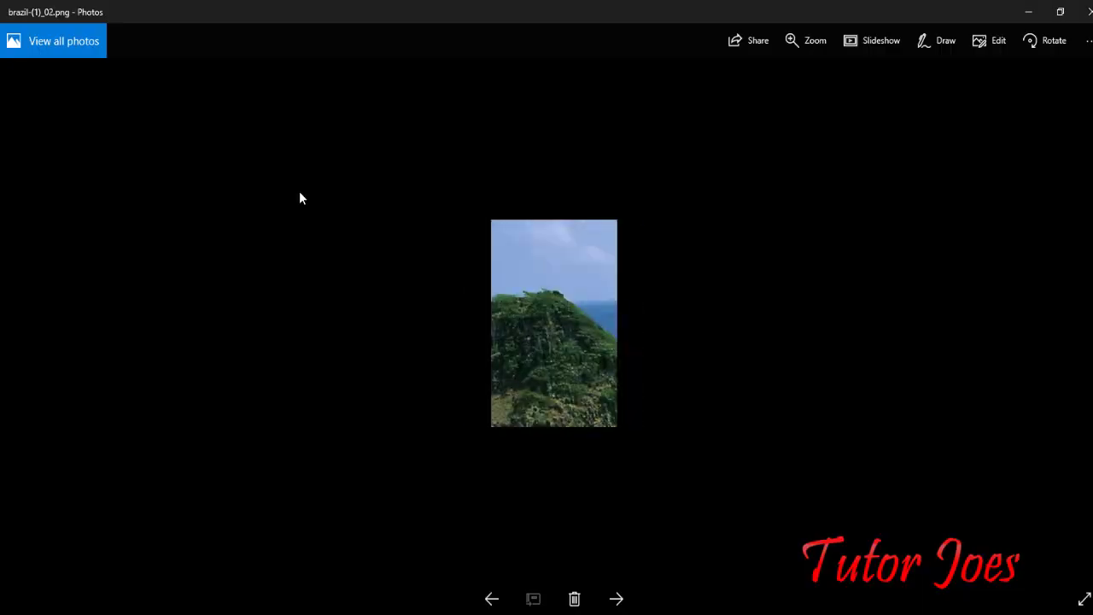
pyautogui.press('Right')
pyautogui.press('Right')
pyautogui.press('Right')
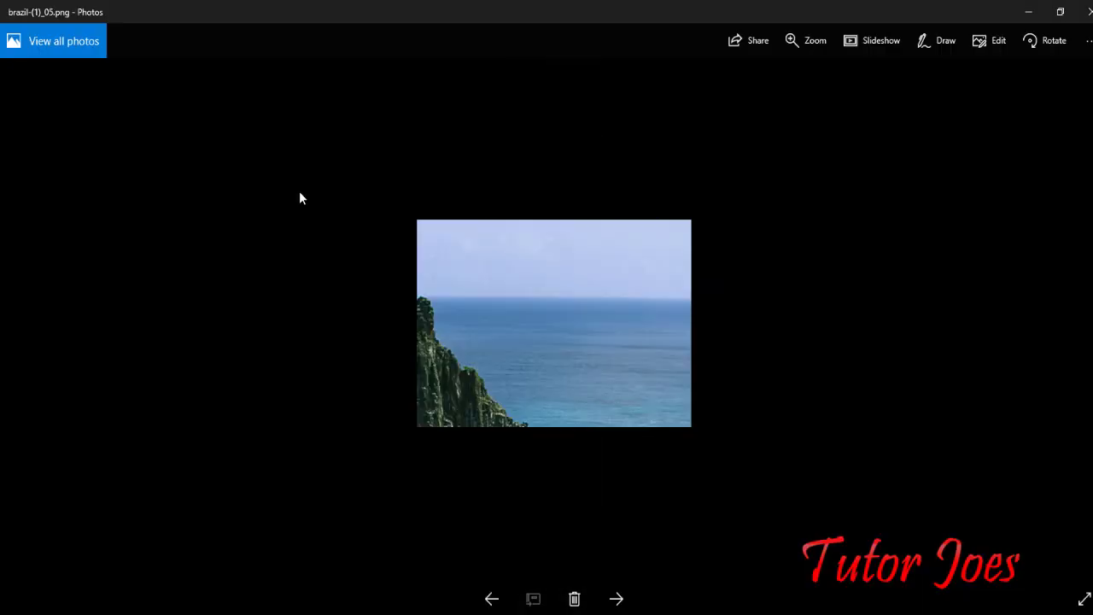
pyautogui.press('Right')
pyautogui.press('Right')
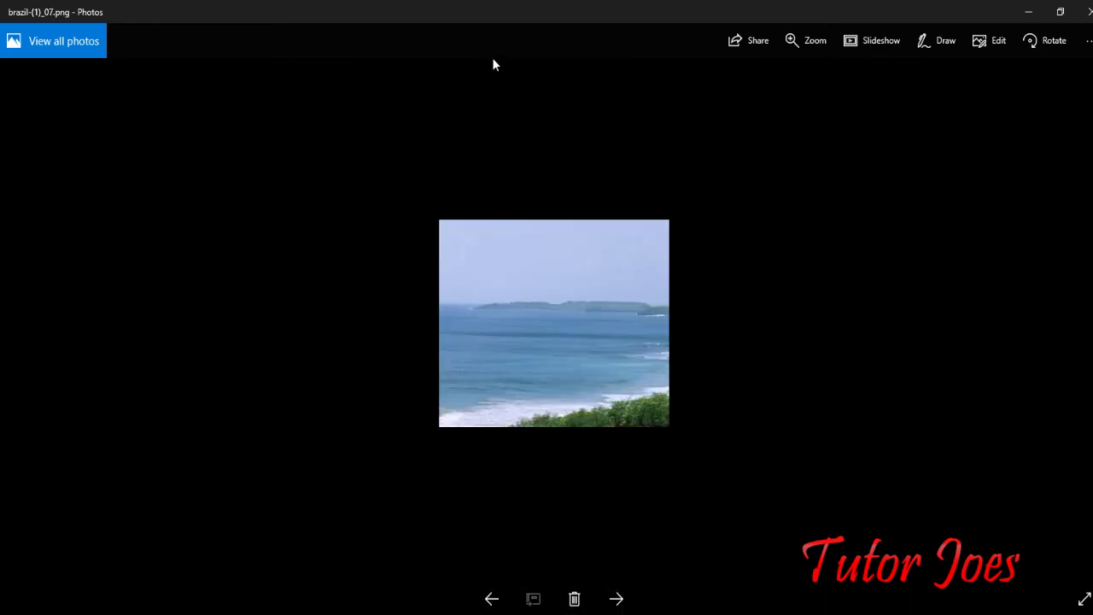
pyautogui.click(1086, 10)
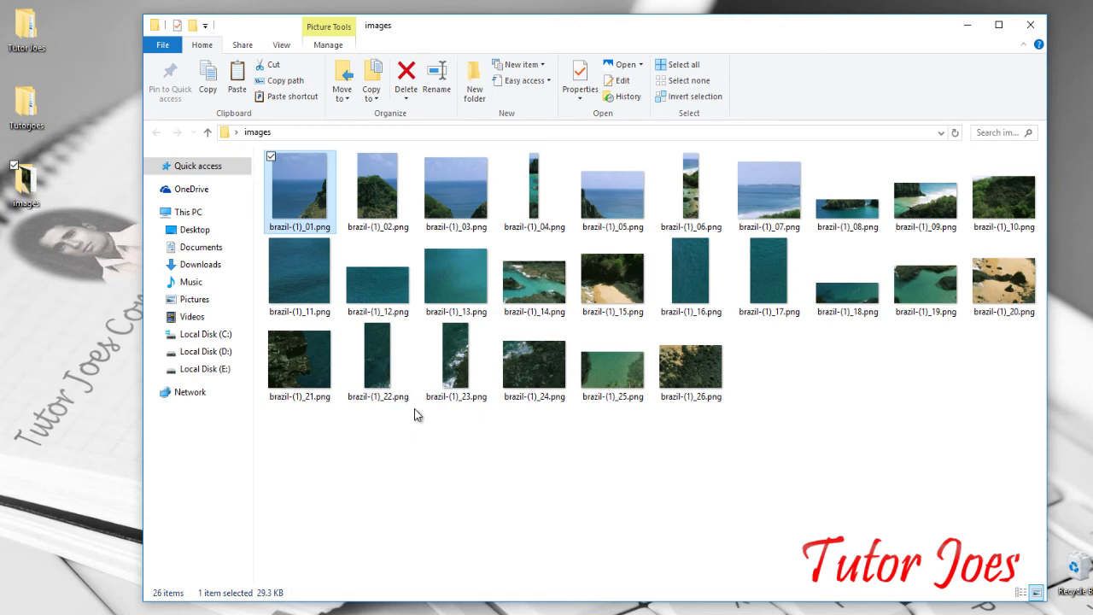
# Clear the Explorer file selection and show the crop and slice tool flyout in Photoshop.
pyautogui.click(402, 457)
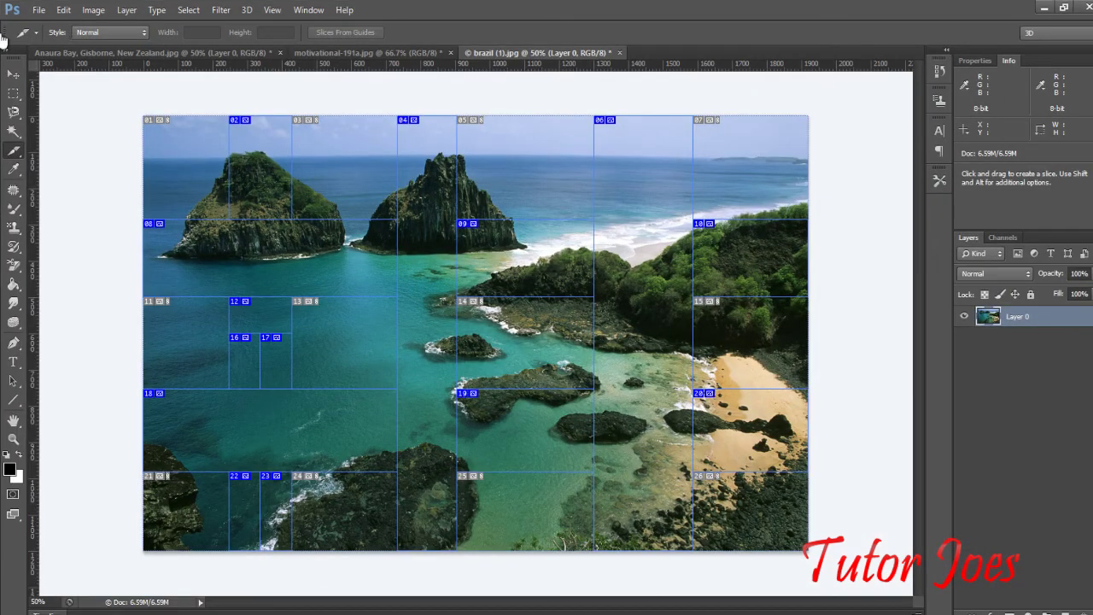
pyautogui.rightClick(14, 150)
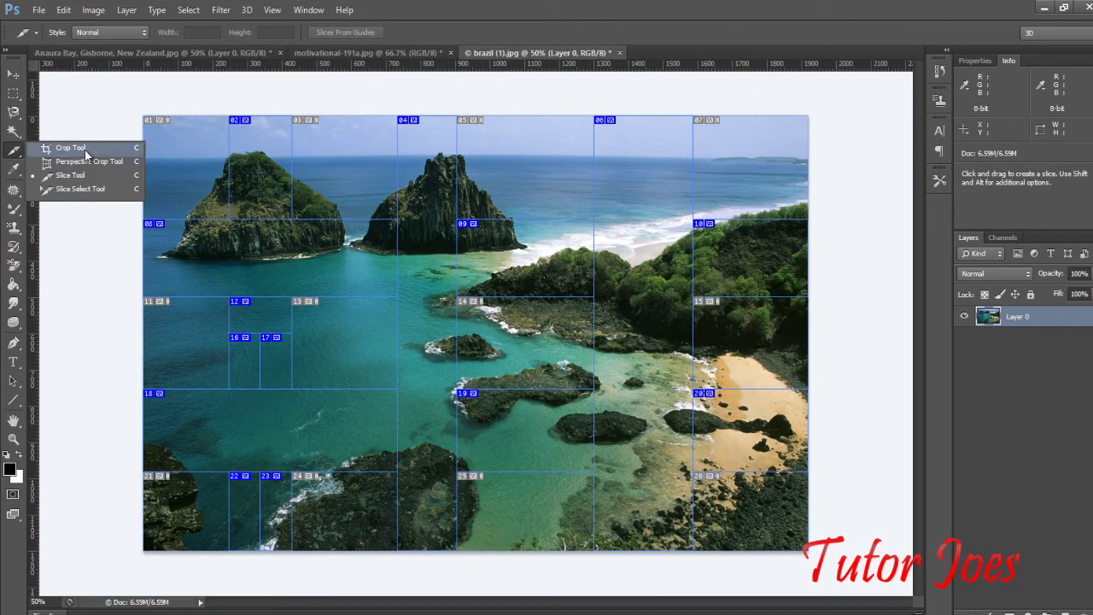